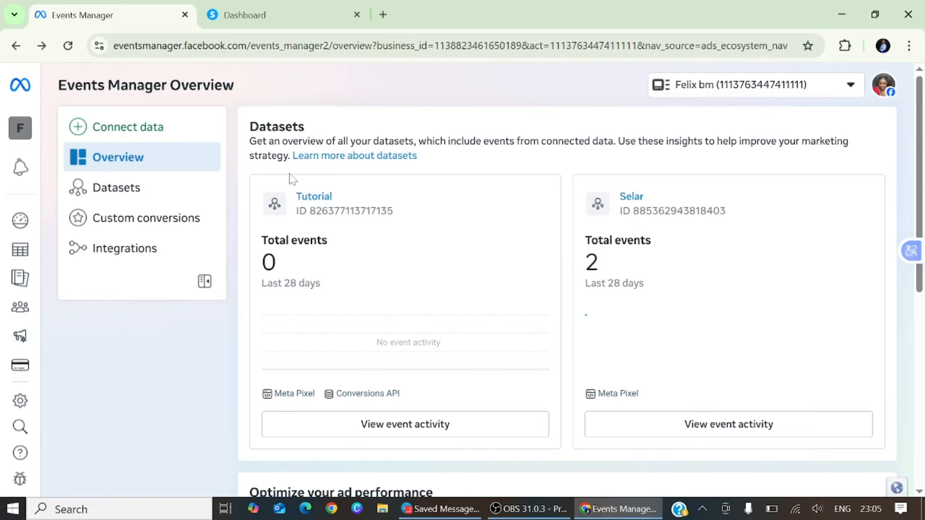
Create a new Web dataset named 'Systeme.io' and dismiss the recommended setup dialog.
{"action": "left_click", "coordinate": [164, 126]}
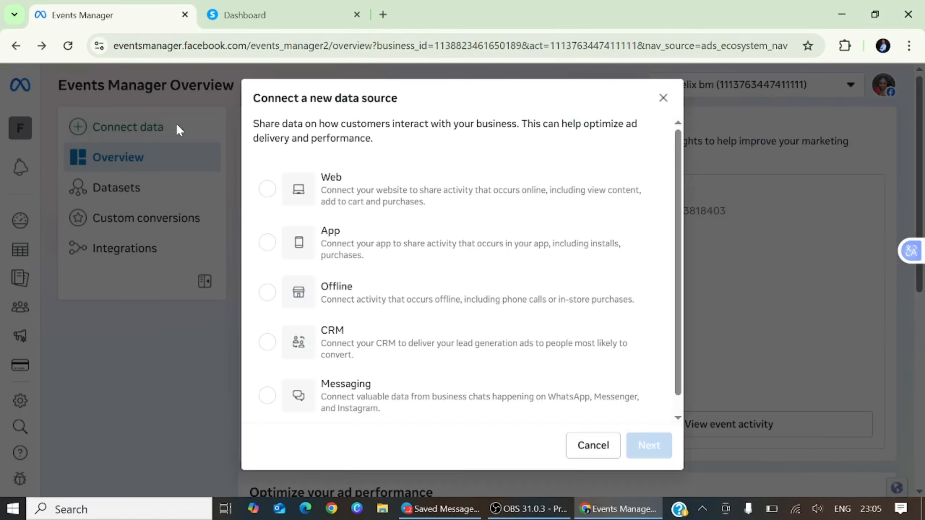
{"action": "left_click", "coordinate": [267, 190]}
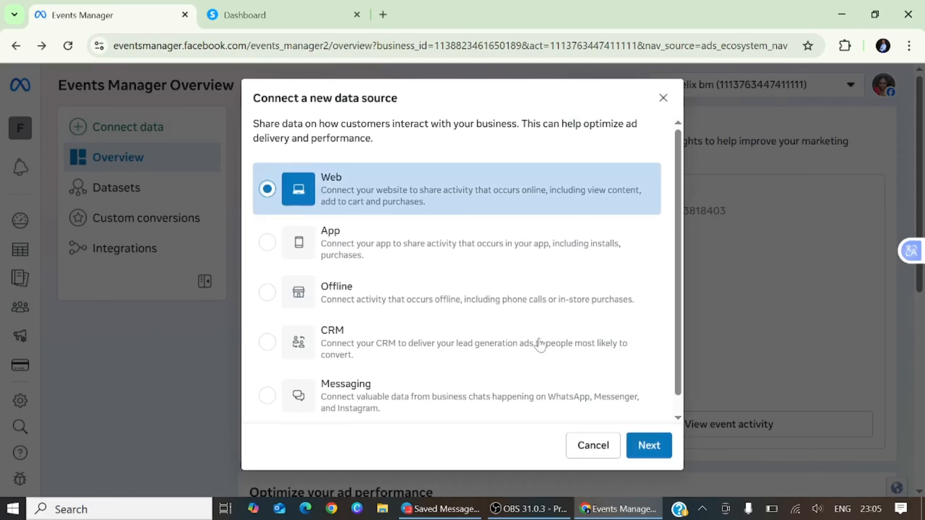
{"action": "left_click", "coordinate": [608, 452]}
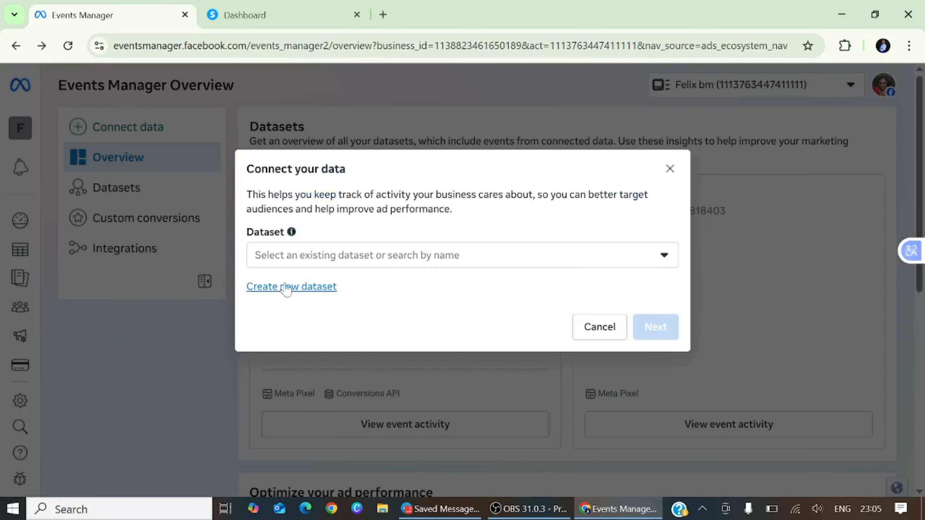
{"action": "left_click", "coordinate": [283, 288]}
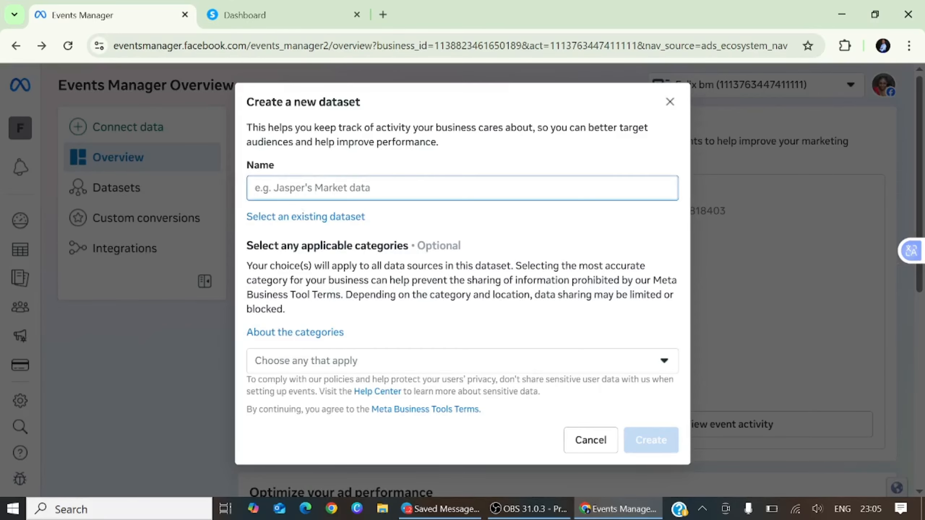
{"action": "type", "text": "Systeme.io"}
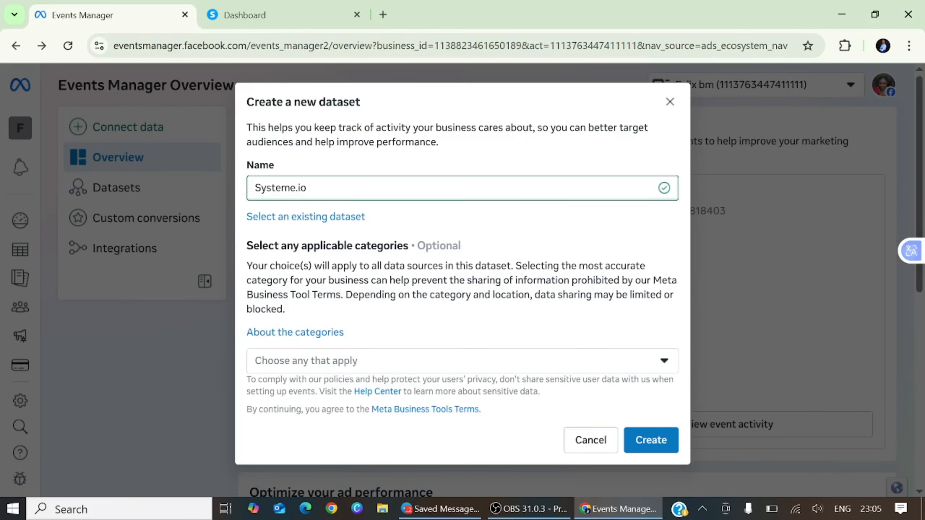
{"action": "left_click", "coordinate": [672, 450]}
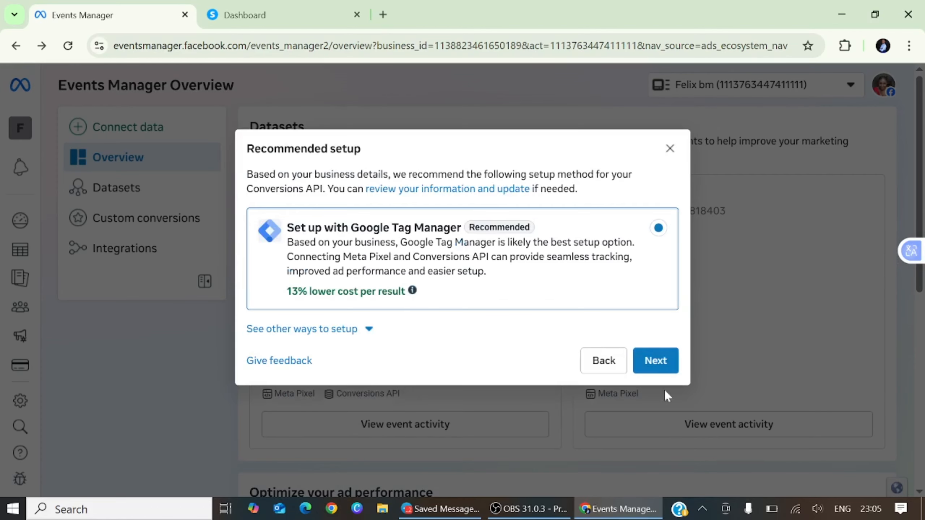
{"action": "left_click", "coordinate": [670, 148]}
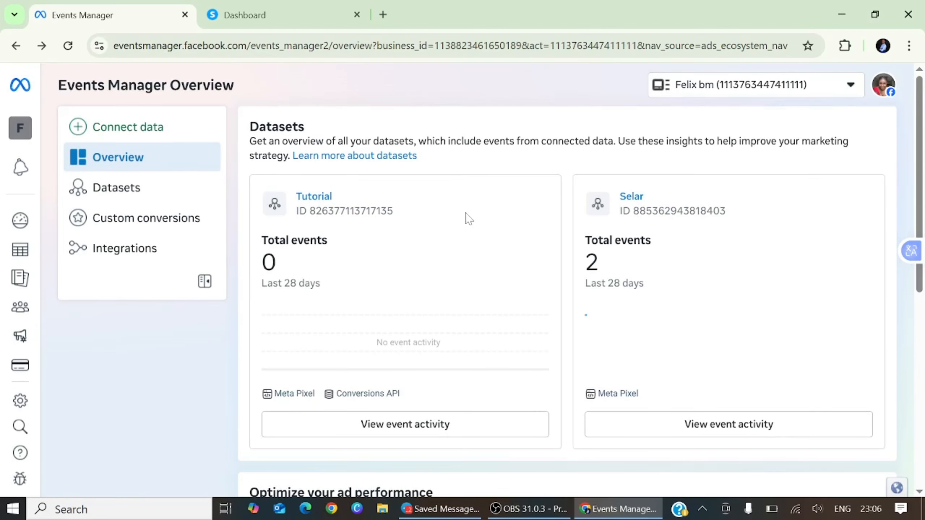
Switch to the Systeme.io dataset on the Datasets page and copy its dataset ID.
{"action": "left_click", "coordinate": [112, 193]}
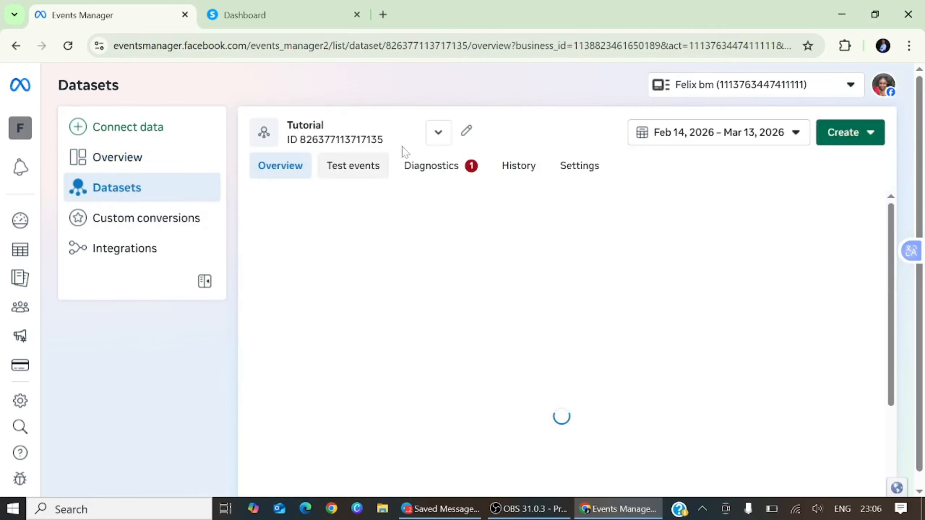
{"action": "left_click", "coordinate": [438, 132]}
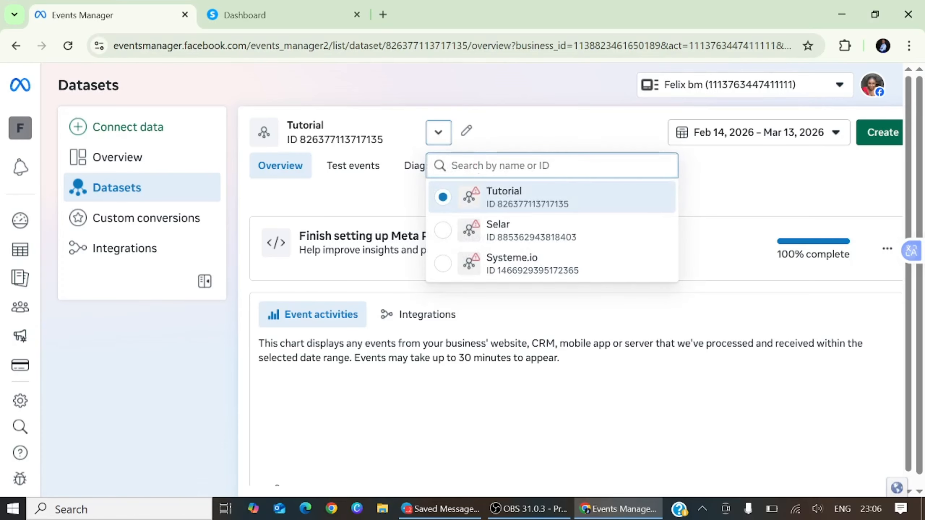
{"action": "left_click", "coordinate": [438, 260]}
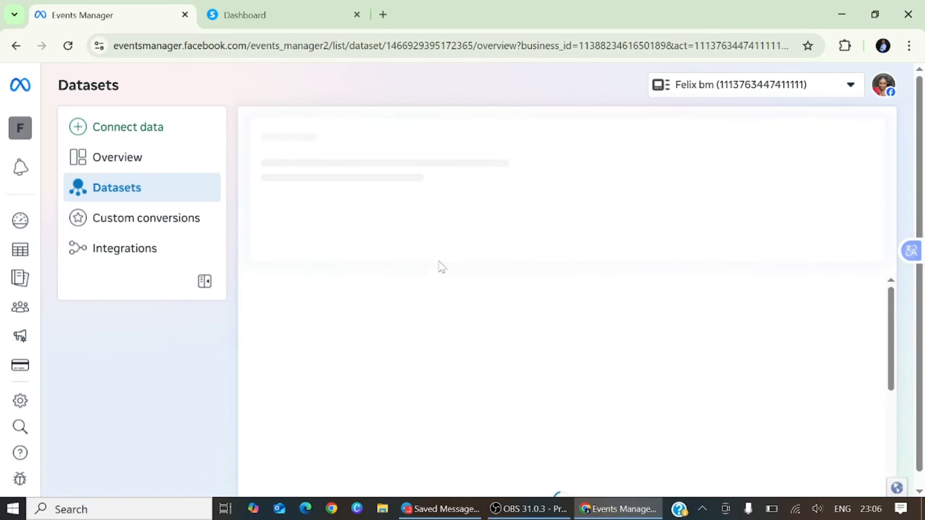
{"action": "left_click_drag", "start_coordinate": [300, 140], "coordinate": [400, 147]}
{"action": "right_click", "coordinate": [362, 139]}
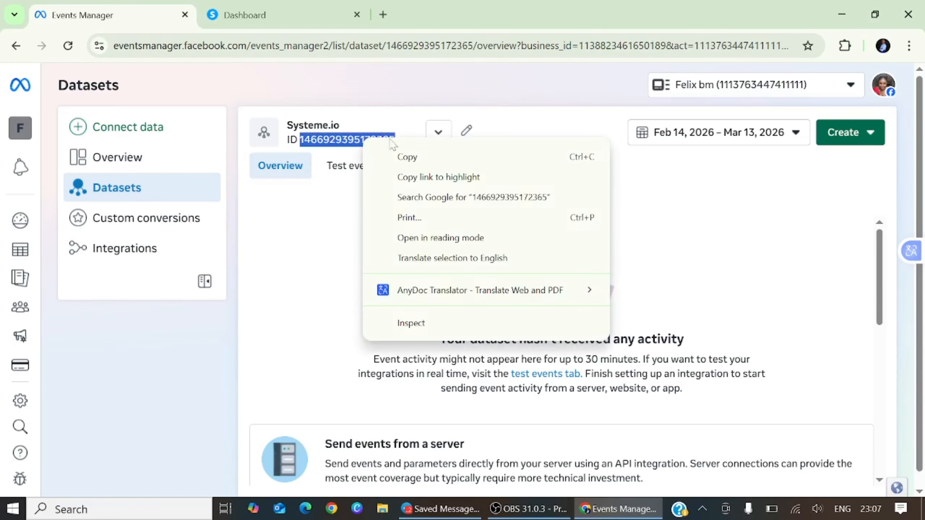
{"action": "left_click", "coordinate": [405, 158]}
{"action": "left_click", "coordinate": [299, 22]}
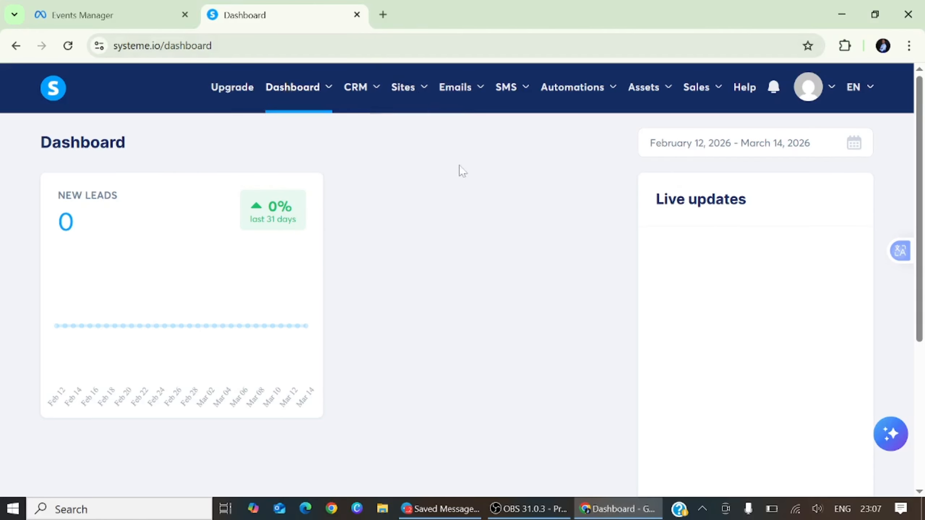
Open the subdomain's settings under account Settings > Custom domains.
{"action": "mouse_move", "coordinate": [817, 99]}
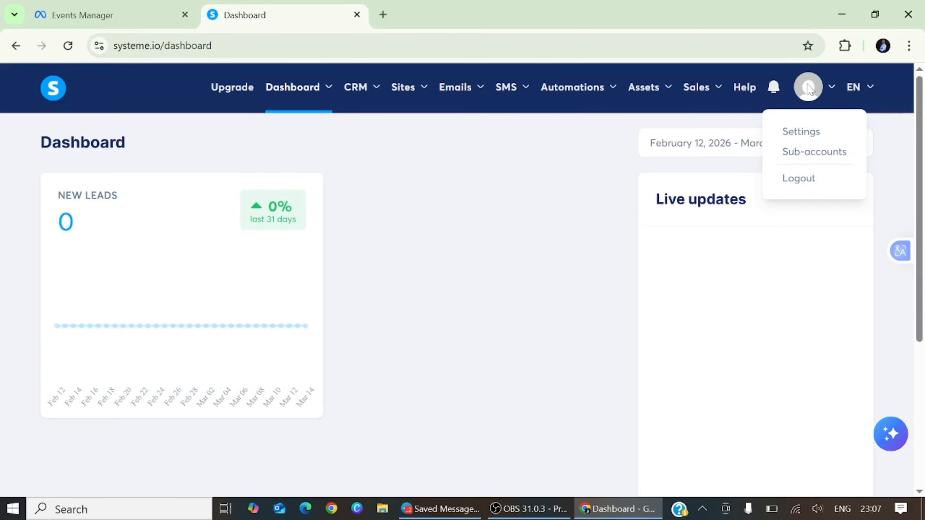
{"action": "left_click", "coordinate": [802, 132]}
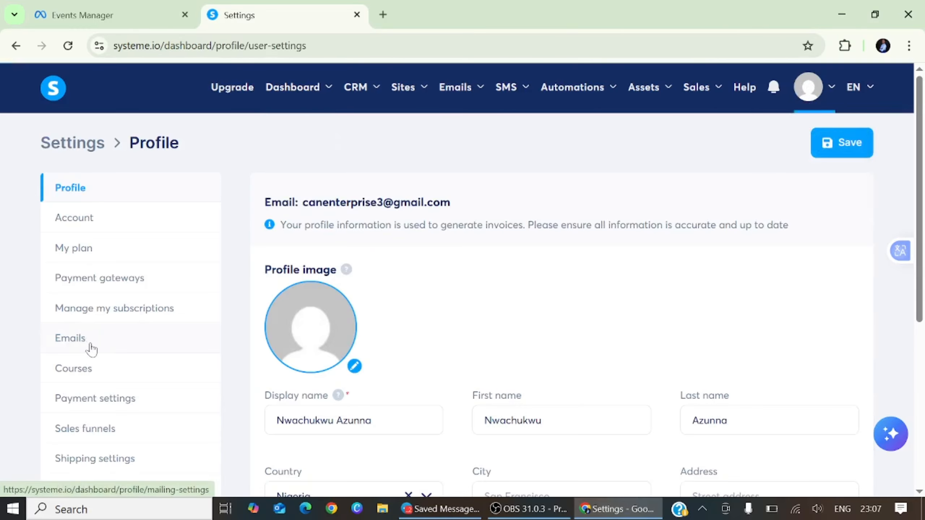
{"action": "scroll", "coordinate": [89, 349], "scroll_direction": "down", "scroll_amount": 6}
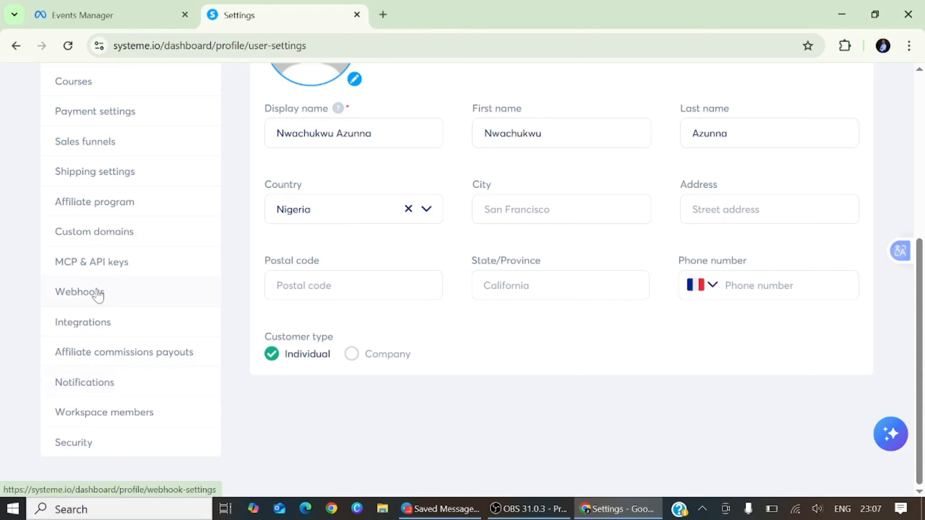
{"action": "left_click", "coordinate": [101, 235]}
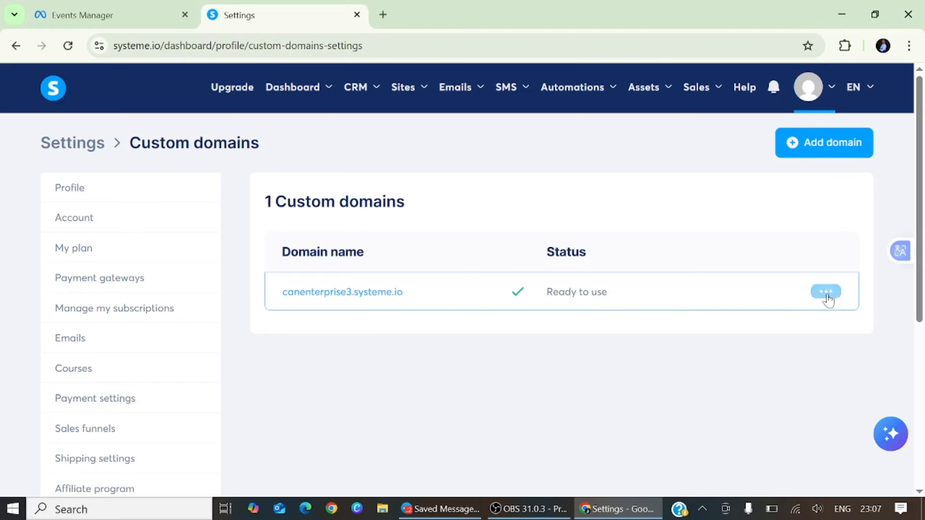
{"action": "left_click", "coordinate": [826, 292]}
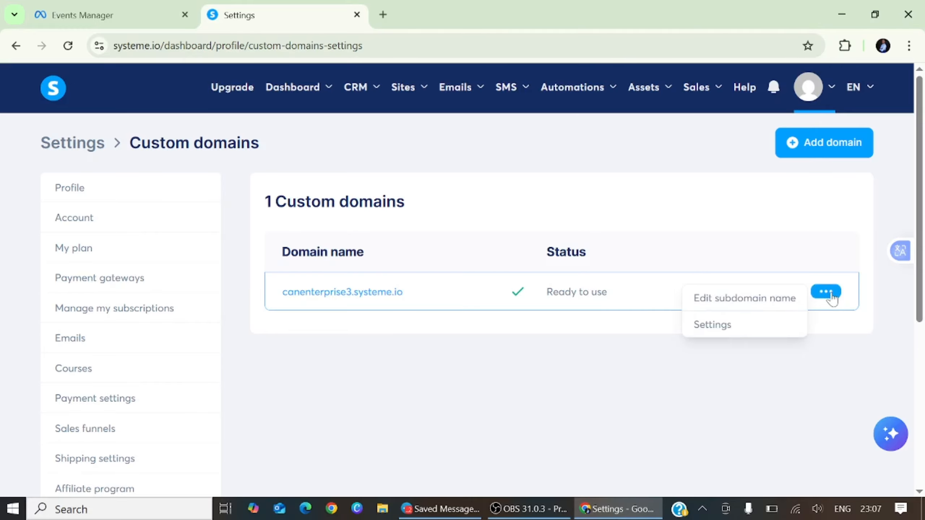
{"action": "left_click", "coordinate": [713, 326]}
Paste the copied dataset ID into the domain's Facebook Pixel ID field.
{"action": "scroll", "coordinate": [410, 248], "scroll_direction": "down", "scroll_amount": 10}
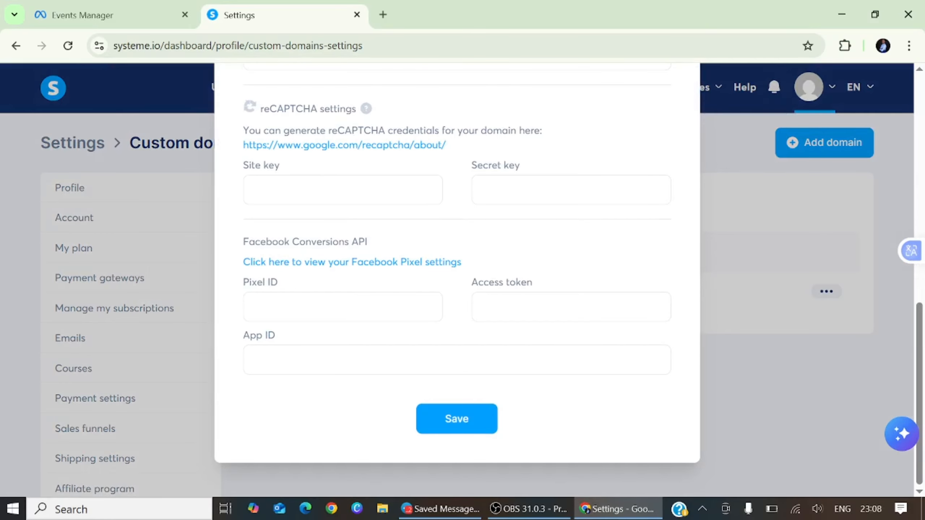
{"action": "left_click", "coordinate": [281, 307]}
{"action": "right_click", "coordinate": [283, 308]}
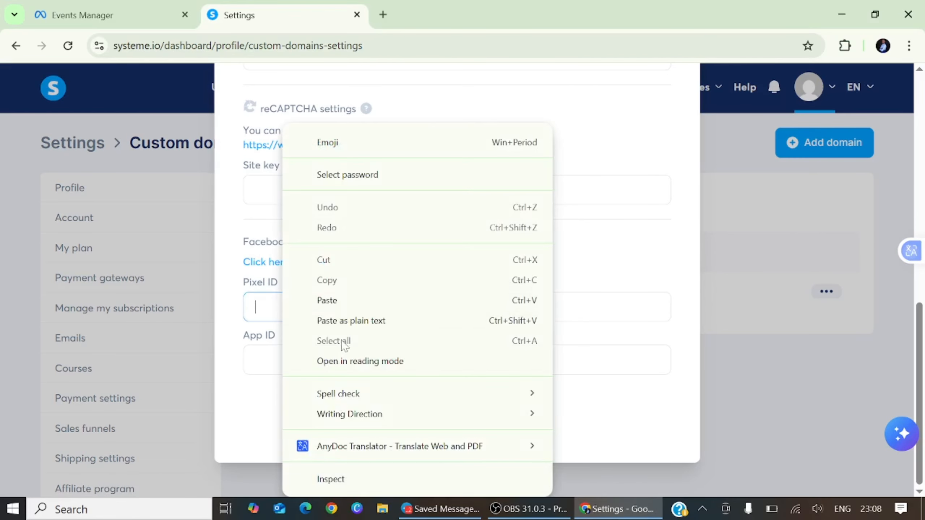
{"action": "left_click", "coordinate": [343, 302]}
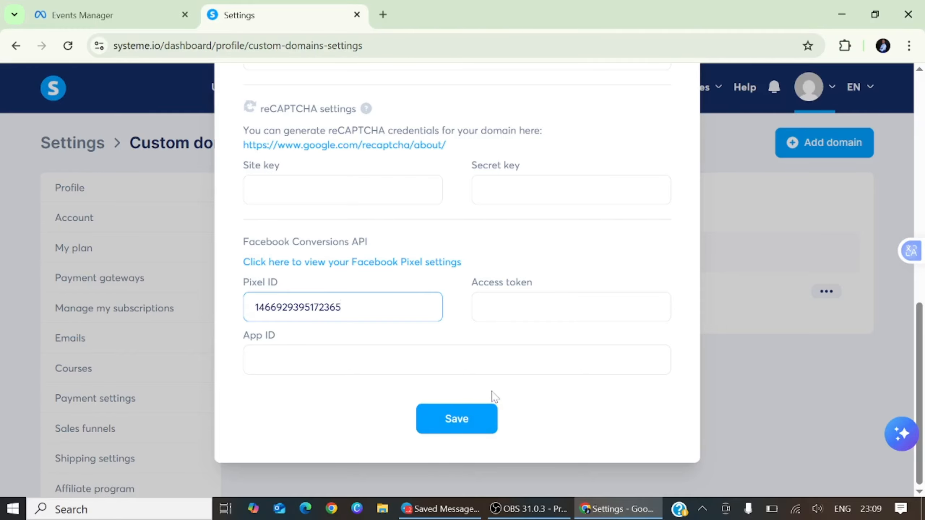
{"action": "left_click", "coordinate": [138, 23]}
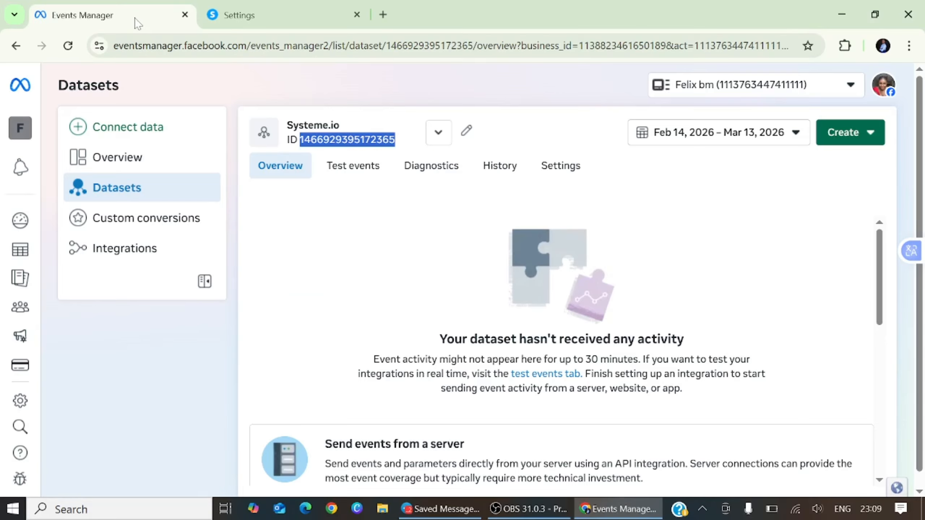
Open the Systeme.io dataset settings and start generating a Conversions API access token.
{"action": "left_click", "coordinate": [563, 174]}
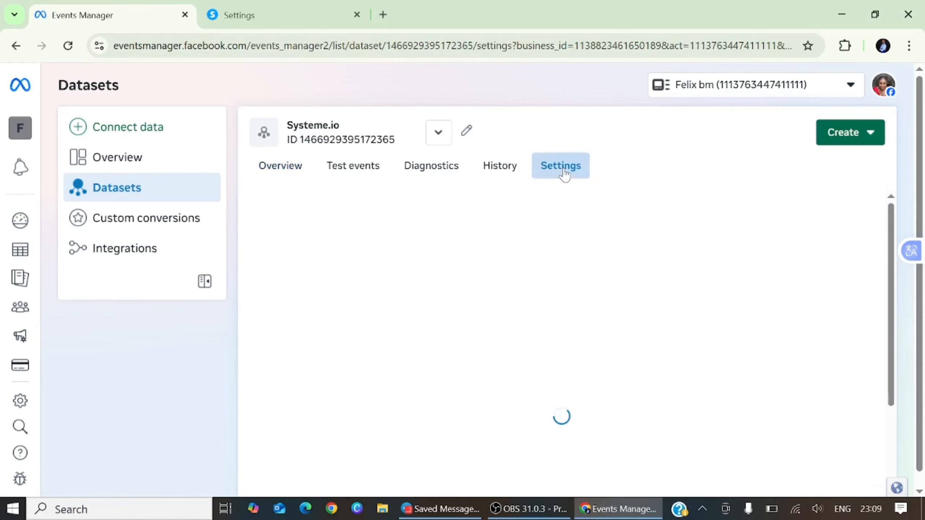
{"action": "scroll", "coordinate": [419, 346], "scroll_direction": "down", "scroll_amount": 10}
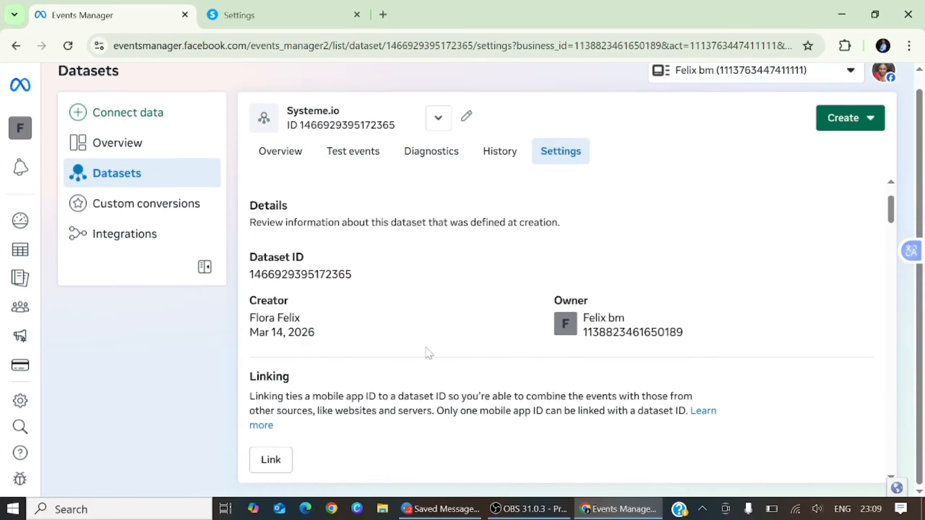
{"action": "scroll", "coordinate": [455, 327], "scroll_direction": "down", "scroll_amount": 15}
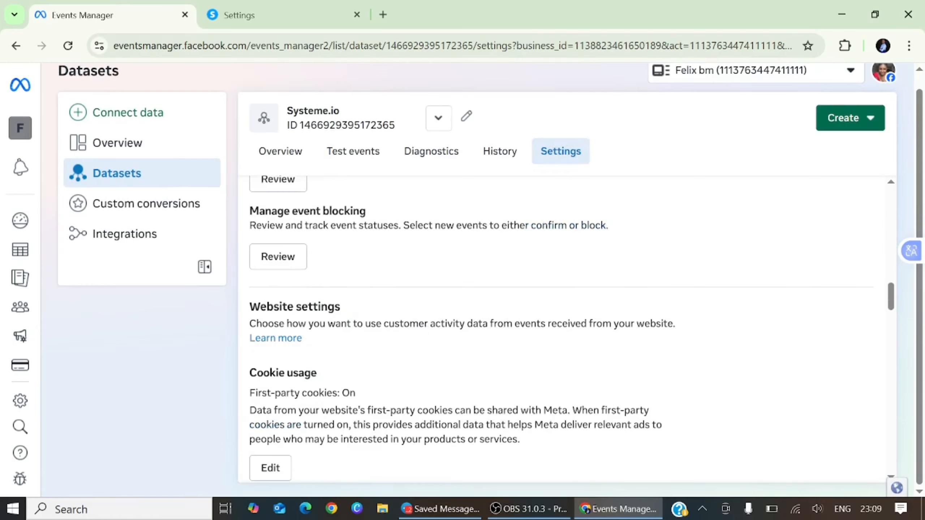
{"action": "scroll", "coordinate": [412, 357], "scroll_direction": "down", "scroll_amount": 5}
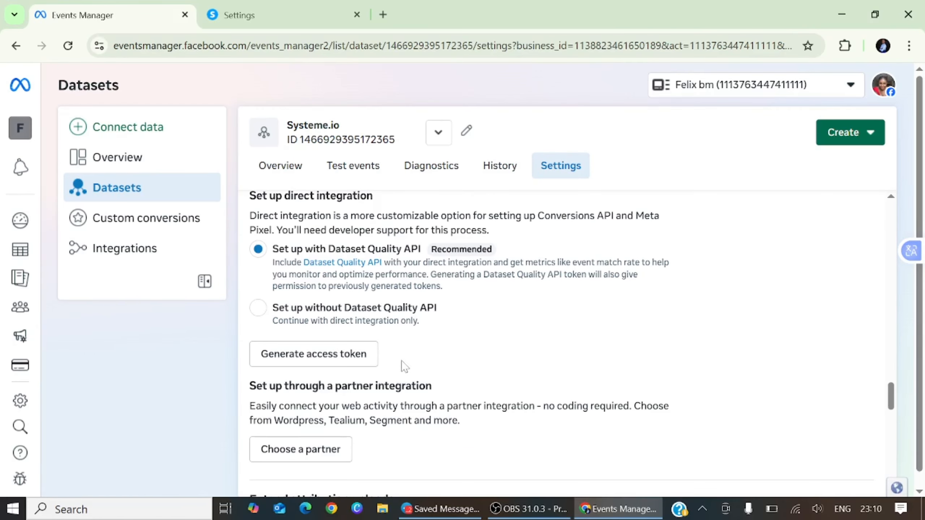
{"action": "left_click", "coordinate": [348, 357]}
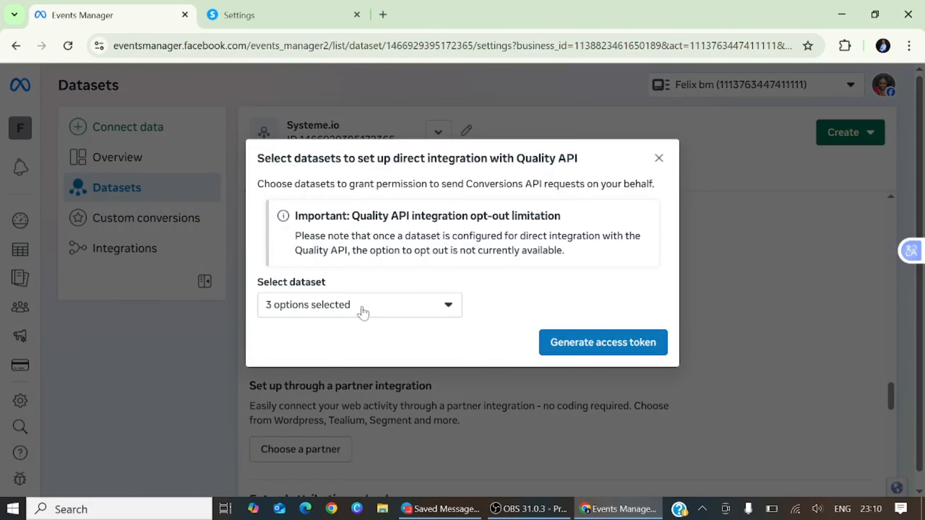
Limit the token to Systeme.io by excluding Tutorial and Selar, then generate and copy it.
{"action": "left_click", "coordinate": [452, 309]}
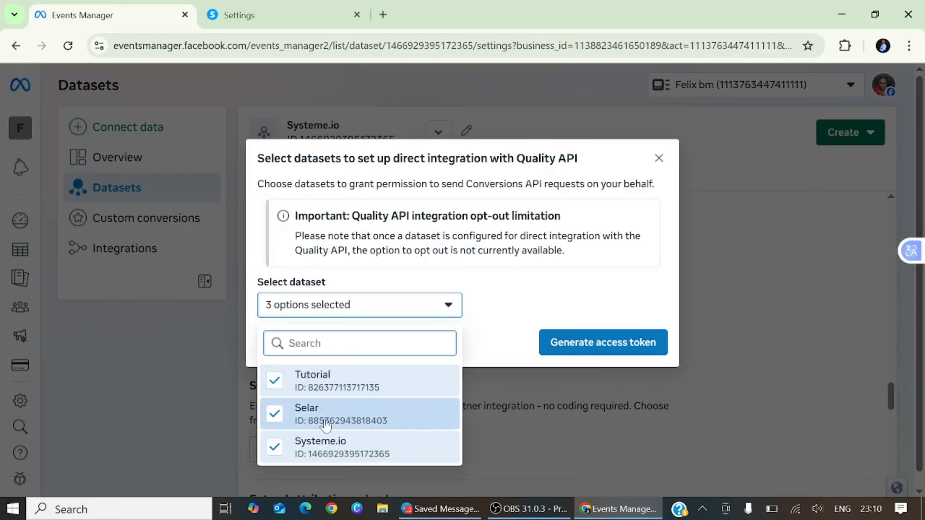
{"action": "left_click", "coordinate": [279, 386]}
{"action": "left_click", "coordinate": [275, 414]}
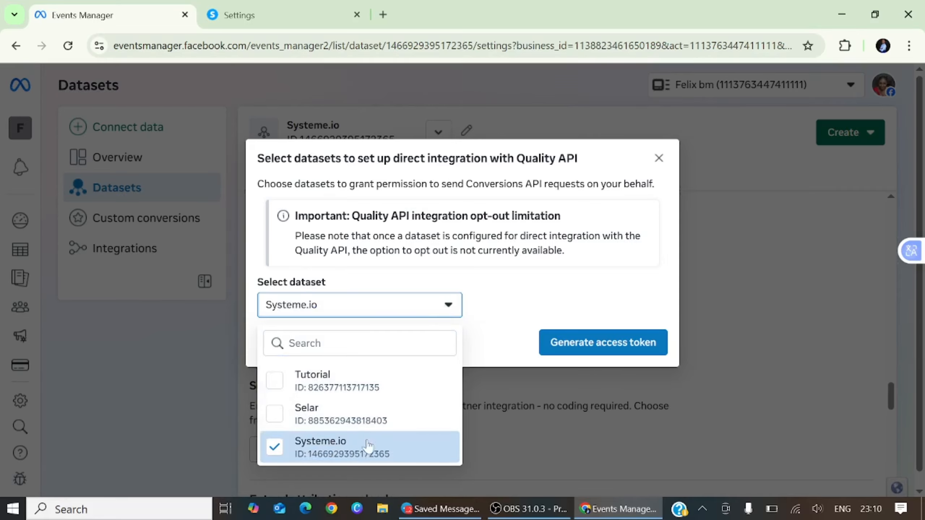
{"action": "left_click", "coordinate": [455, 304]}
{"action": "left_click", "coordinate": [569, 344]}
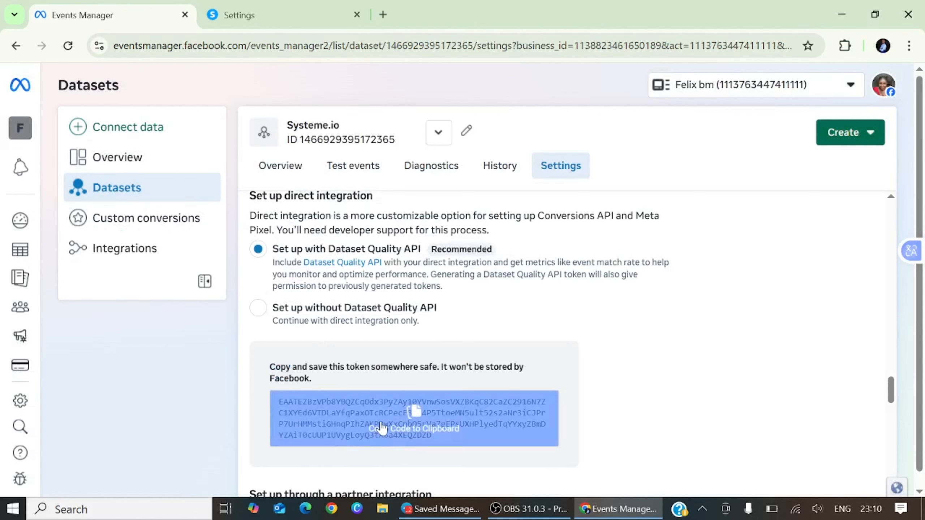
{"action": "left_click", "coordinate": [415, 416]}
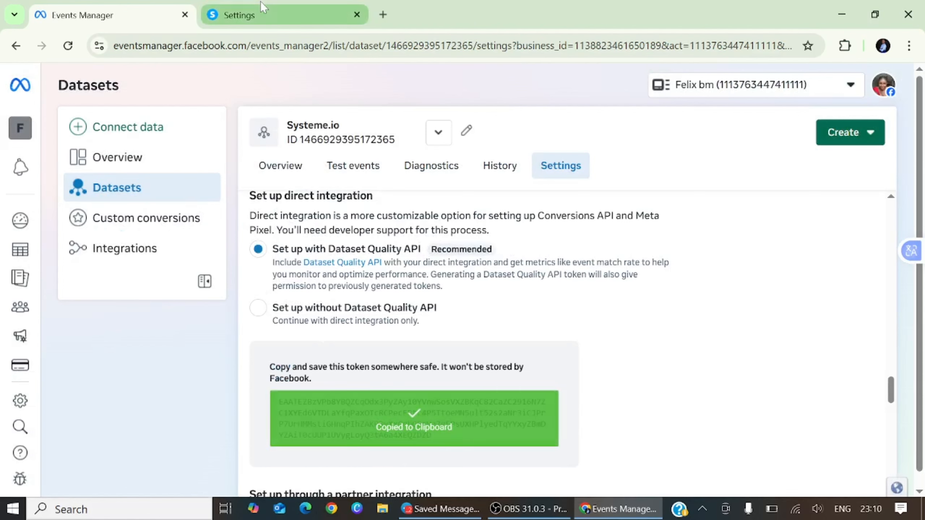
{"action": "left_click", "coordinate": [255, 14]}
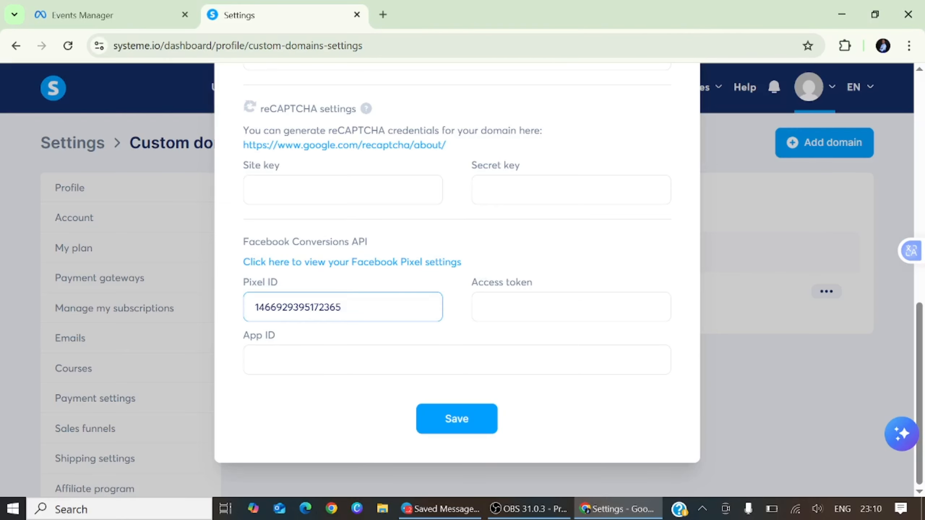
Paste the copied token into the Access token field and save the Conversions API settings.
{"action": "left_click", "coordinate": [505, 308]}
{"action": "right_click", "coordinate": [505, 308]}
{"action": "left_click", "coordinate": [555, 301]}
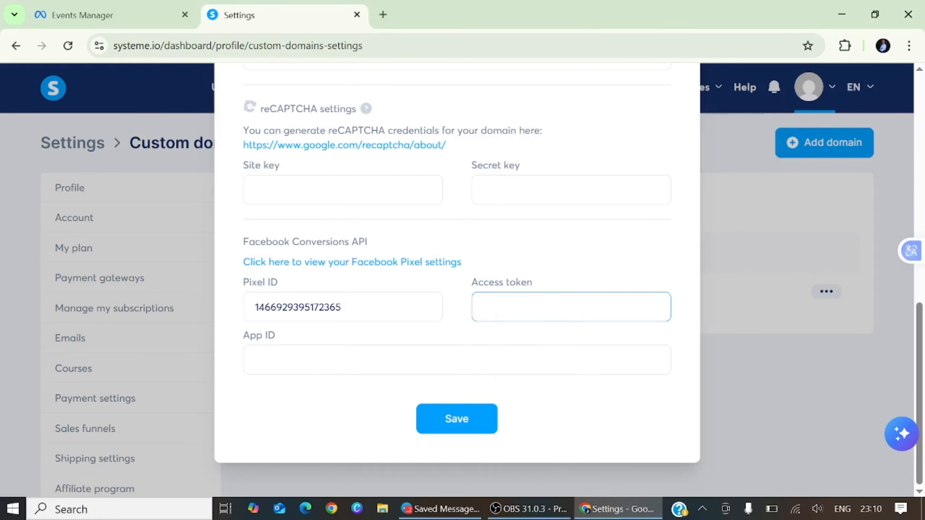
{"action": "left_click", "coordinate": [469, 419]}
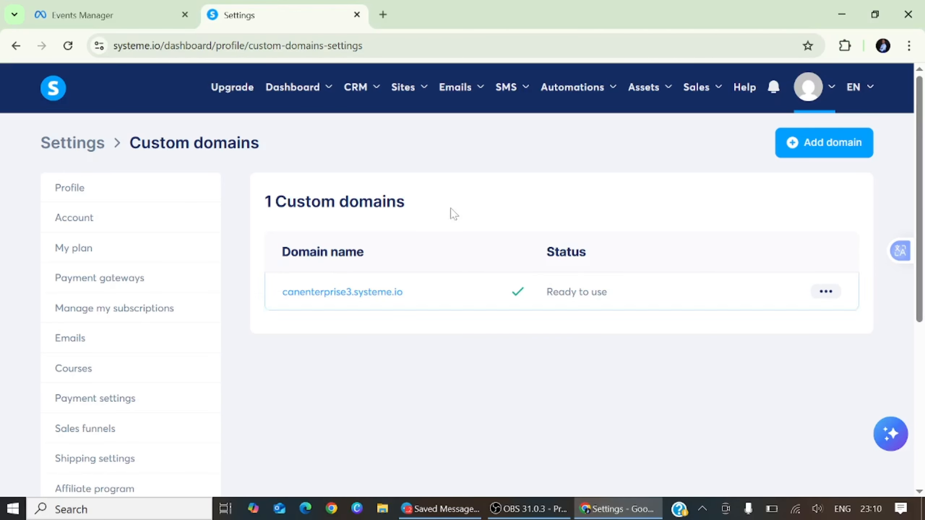
Open CAN FUNNEL from Sales funnels and select its SALES CHALLENGE WINNING LANDING PAGE 1.0 step.
{"action": "mouse_move", "coordinate": [405, 96]}
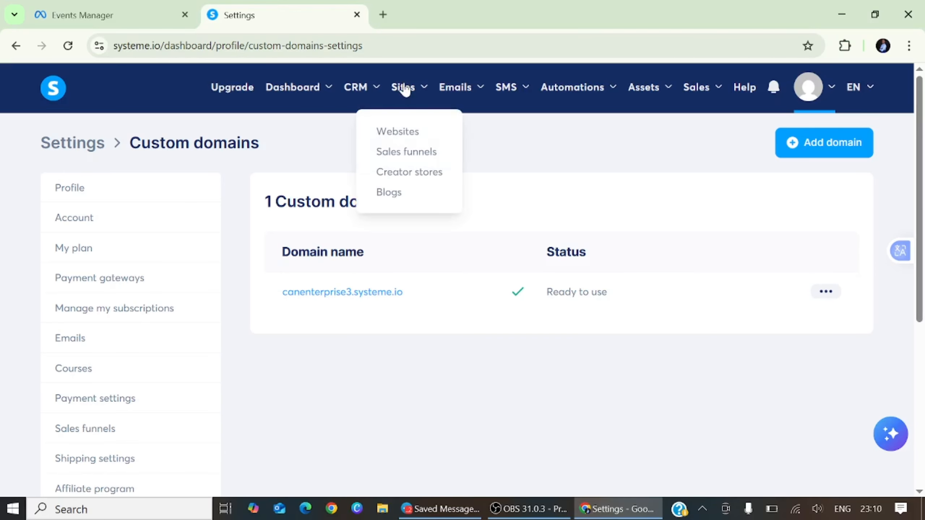
{"action": "left_click", "coordinate": [403, 153]}
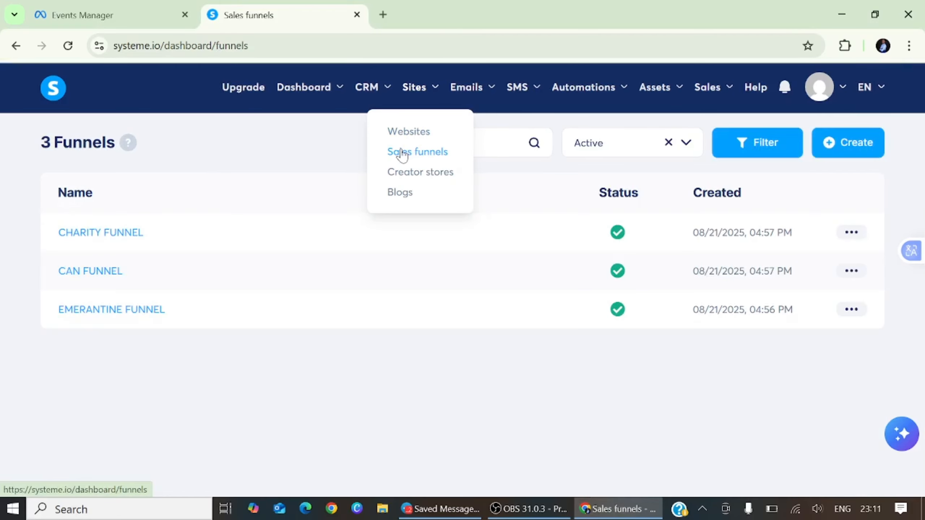
{"action": "left_click", "coordinate": [104, 275]}
{"action": "left_click", "coordinate": [108, 274]}
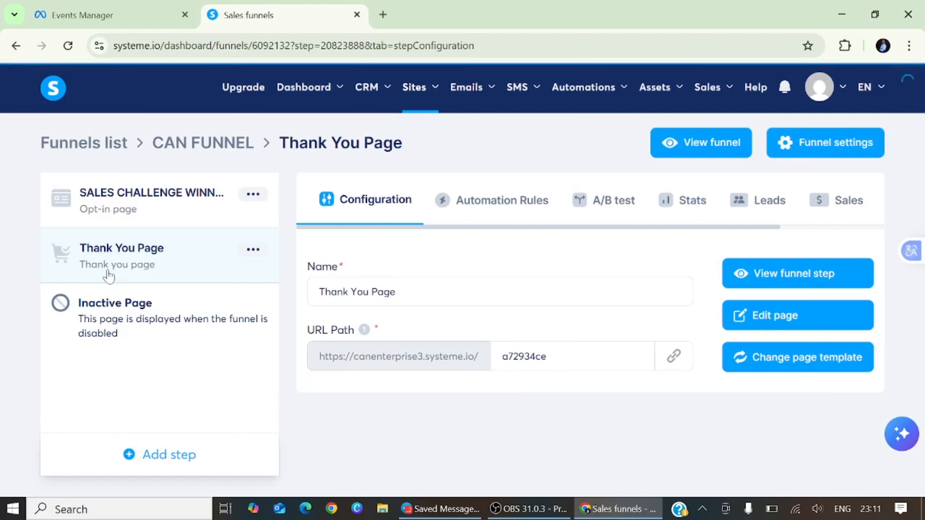
{"action": "left_click", "coordinate": [128, 206]}
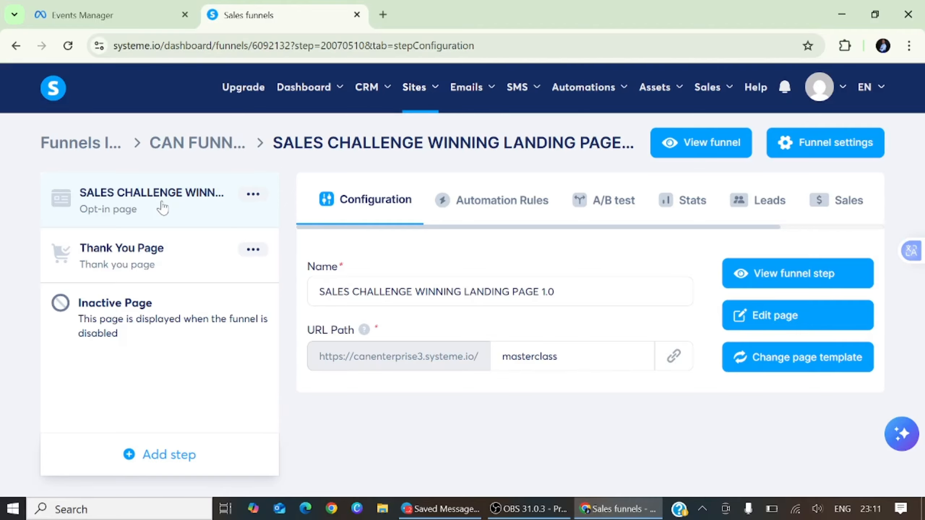
Open the opt-in page in the editor and scroll its page settings down to Tracking.
{"action": "left_click", "coordinate": [772, 319]}
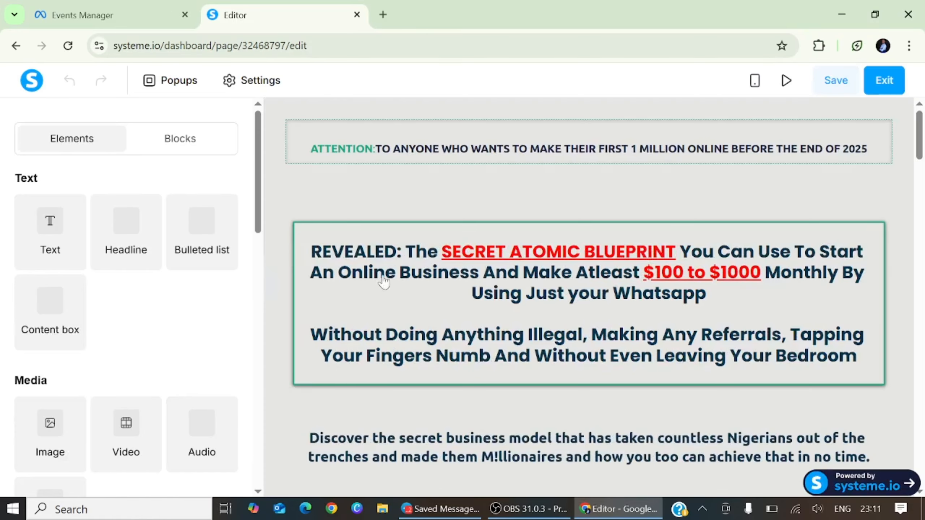
{"action": "left_click", "coordinate": [268, 82]}
{"action": "scroll", "coordinate": [128, 331], "scroll_direction": "down", "scroll_amount": 20}
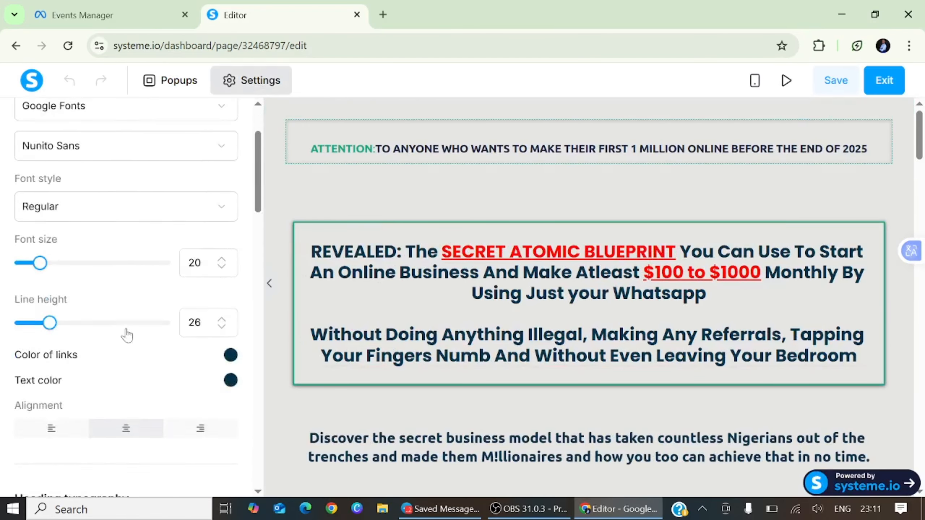
{"action": "scroll", "coordinate": [133, 332], "scroll_direction": "down", "scroll_amount": 7}
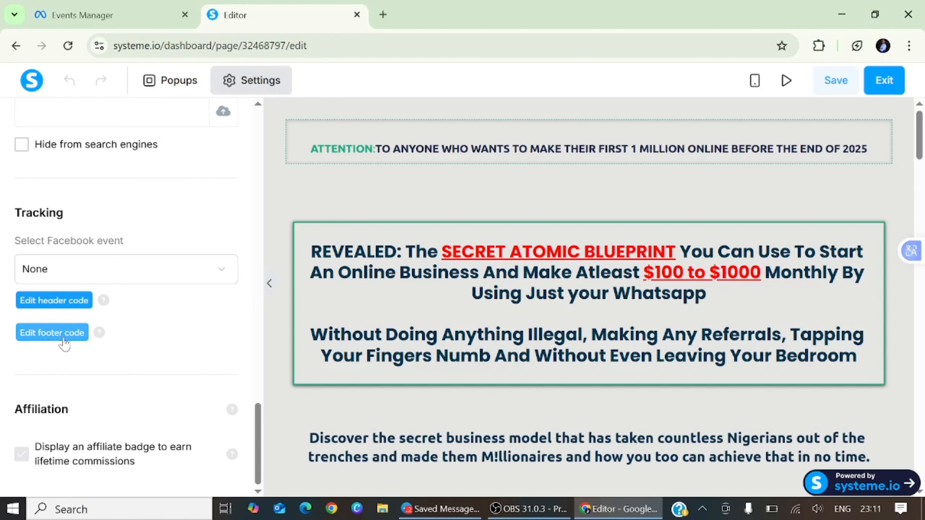
Copy the Meta Pixel base code from the dataset overview's manual pixel setup.
{"action": "left_click", "coordinate": [114, 6]}
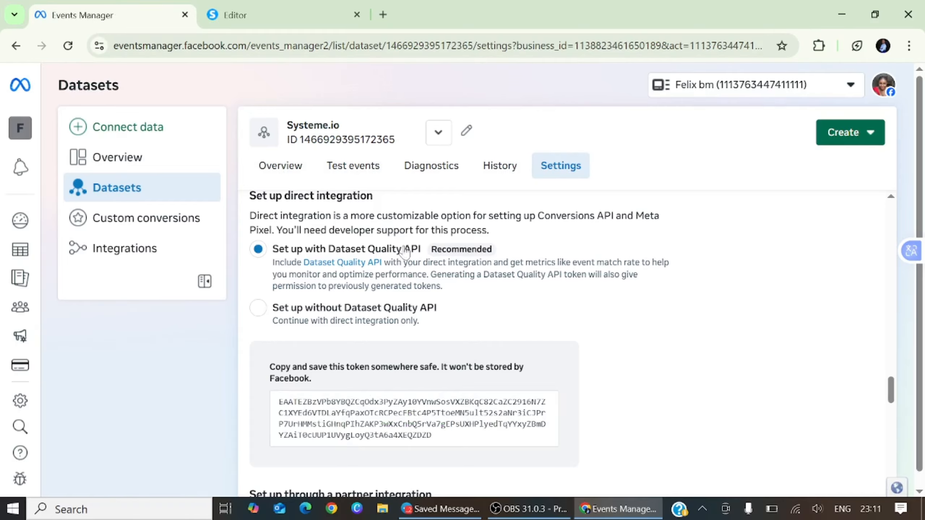
{"action": "scroll", "coordinate": [404, 252], "scroll_direction": "down", "scroll_amount": 5}
{"action": "scroll", "coordinate": [421, 281], "scroll_direction": "up", "scroll_amount": 8}
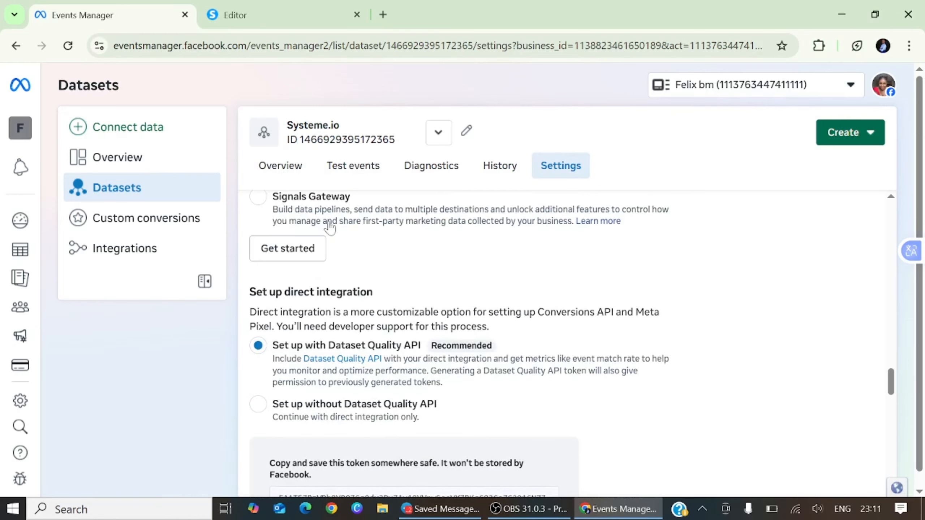
{"action": "left_click", "coordinate": [280, 171]}
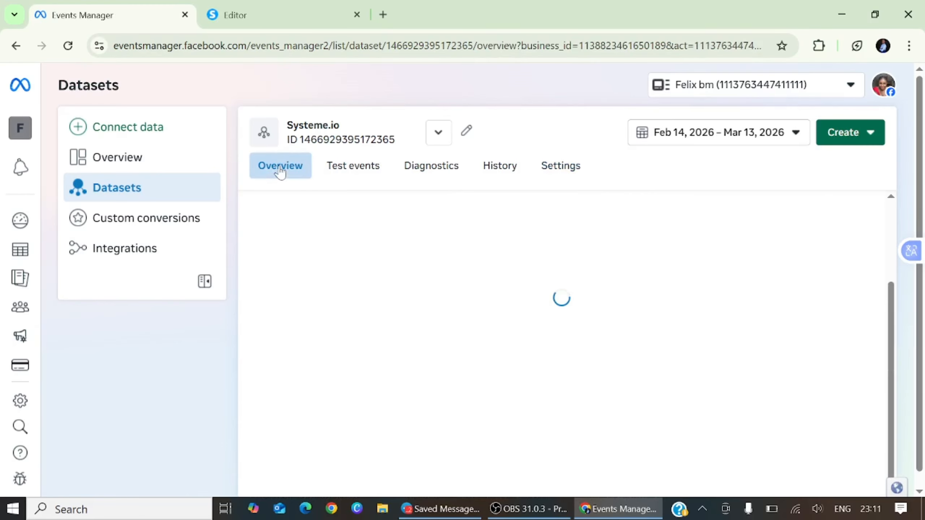
{"action": "scroll", "coordinate": [404, 310], "scroll_direction": "down", "scroll_amount": 5}
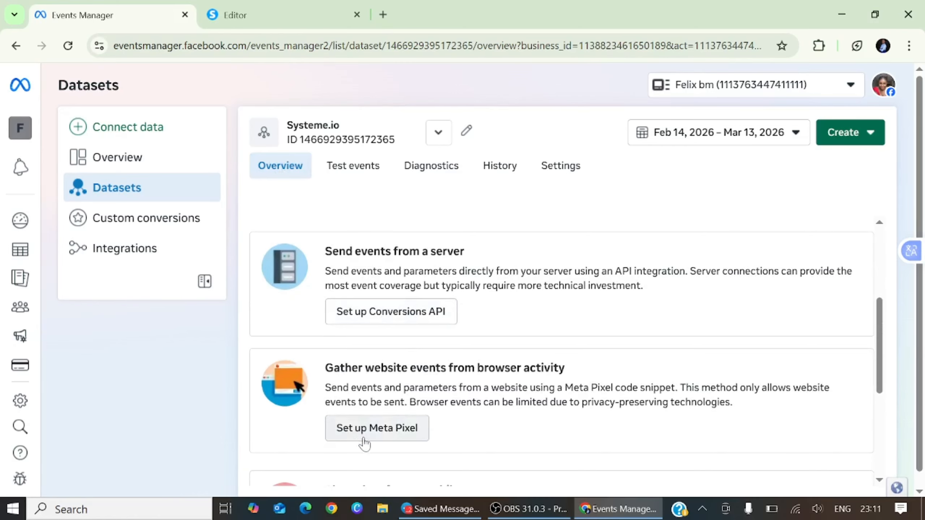
{"action": "scroll", "coordinate": [394, 355], "scroll_direction": "down", "scroll_amount": 3}
{"action": "left_click", "coordinate": [378, 333]}
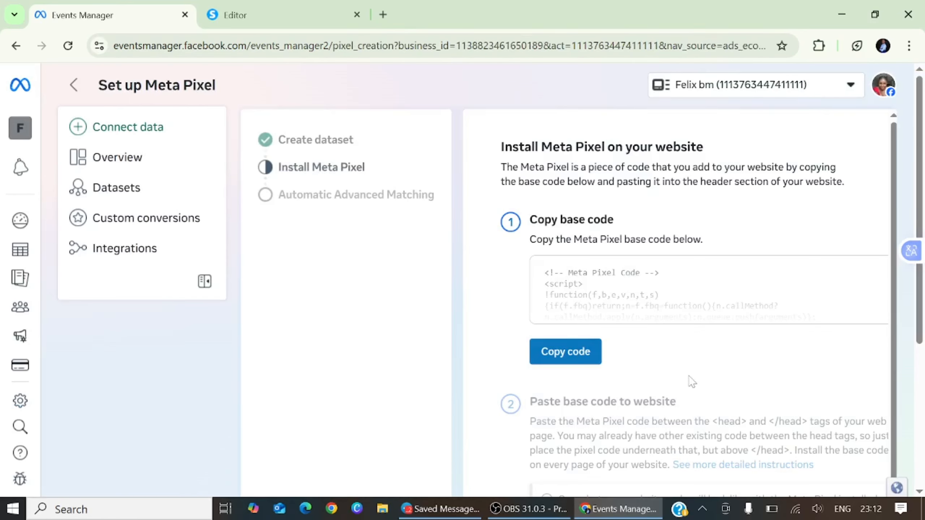
{"action": "left_click", "coordinate": [557, 352]}
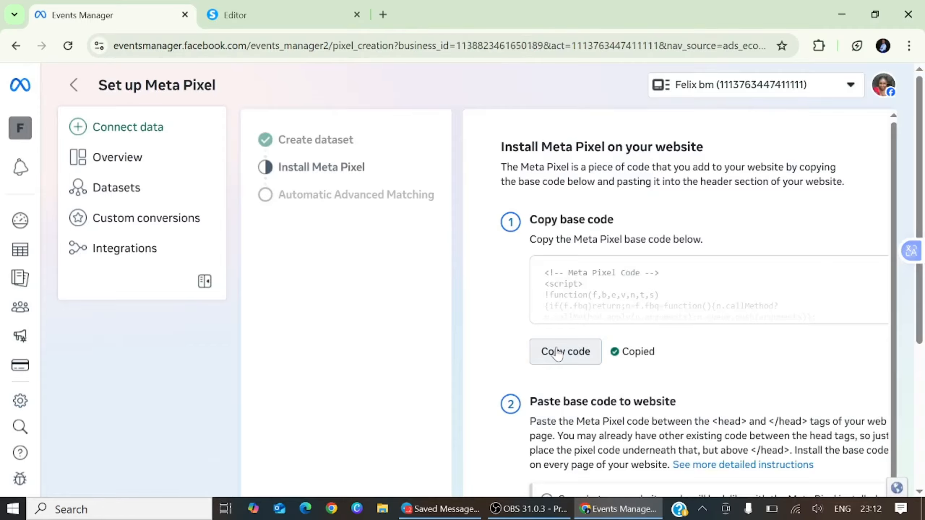
{"action": "left_click", "coordinate": [273, 14]}
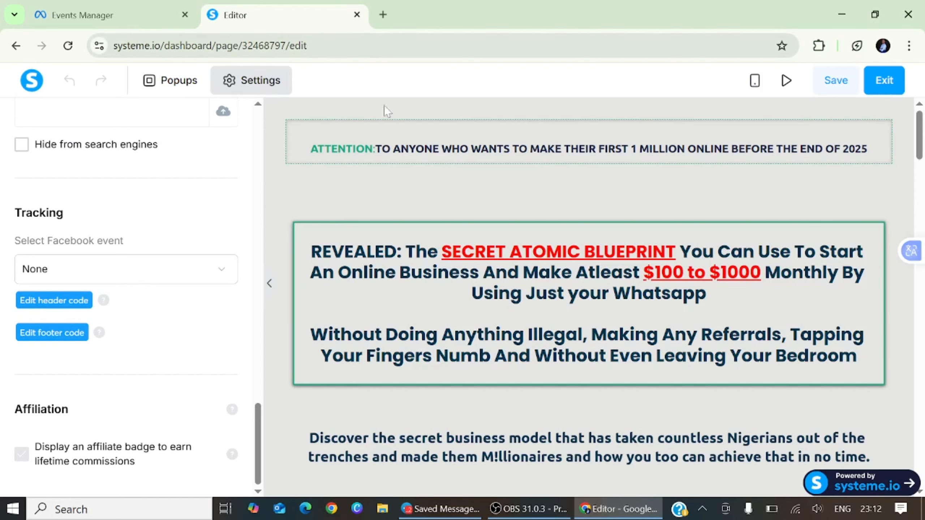
Check the header code, then paste the Meta Pixel base code into the footer code and save.
{"action": "left_click", "coordinate": [58, 303]}
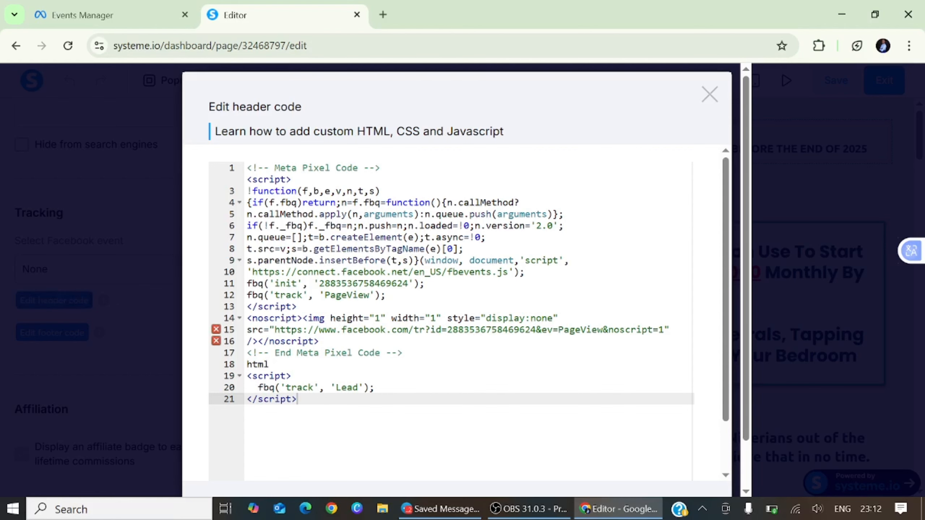
{"action": "left_click", "coordinate": [709, 96]}
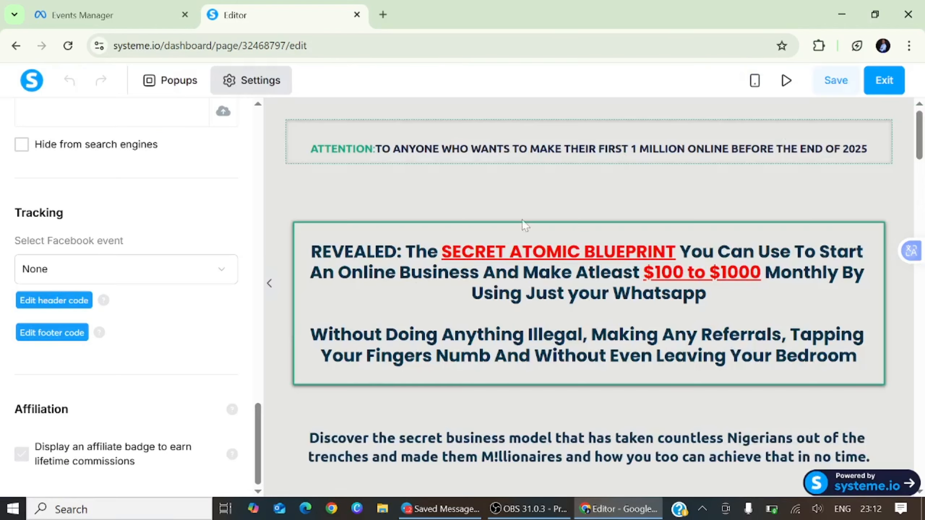
{"action": "left_click", "coordinate": [56, 339]}
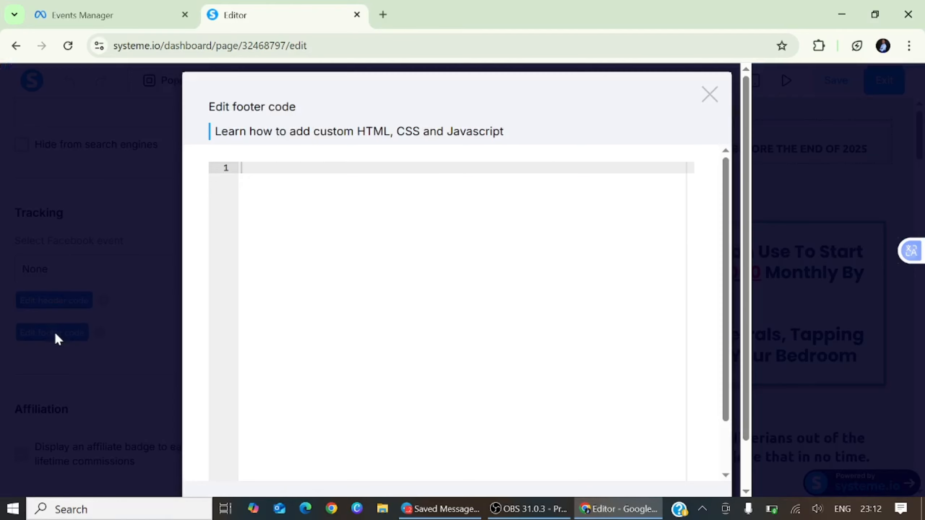
{"action": "right_click", "coordinate": [248, 168]}
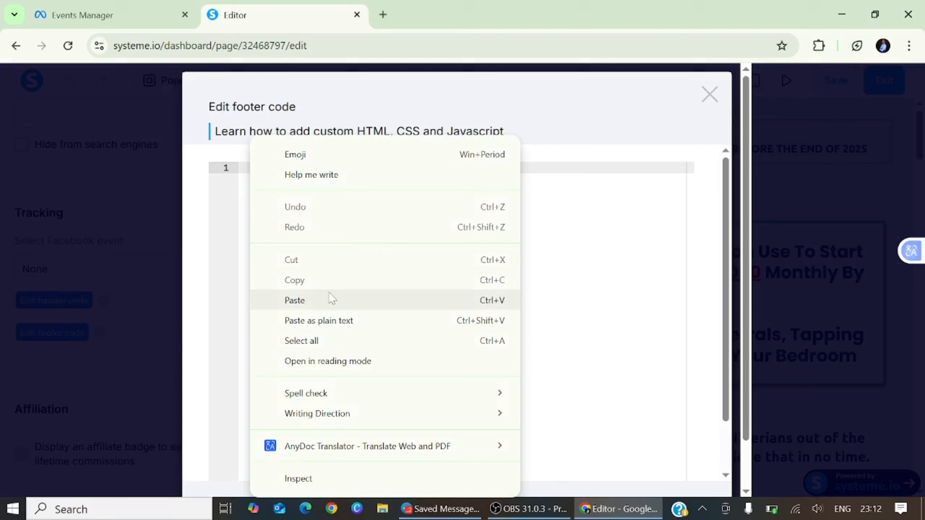
{"action": "left_click", "coordinate": [308, 300]}
{"action": "scroll", "coordinate": [662, 117], "scroll_direction": "down", "scroll_amount": 3}
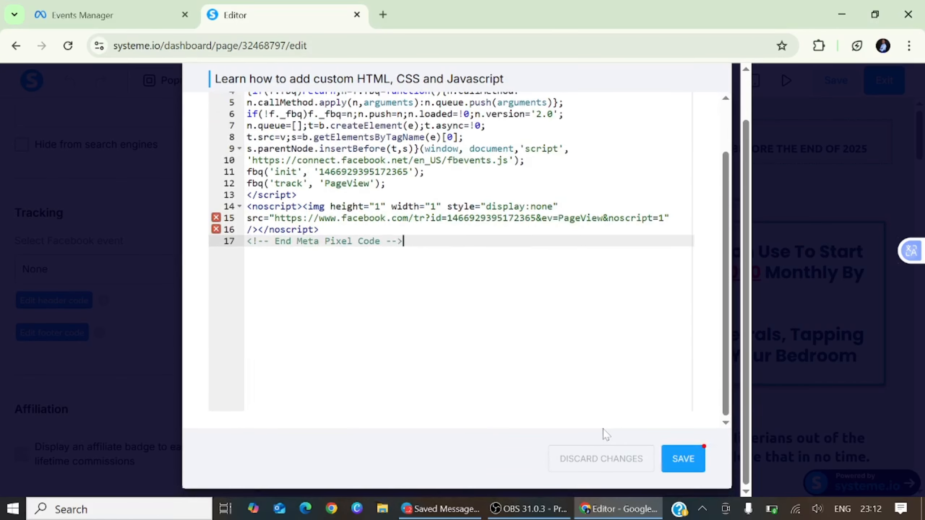
{"action": "left_click", "coordinate": [684, 469]}
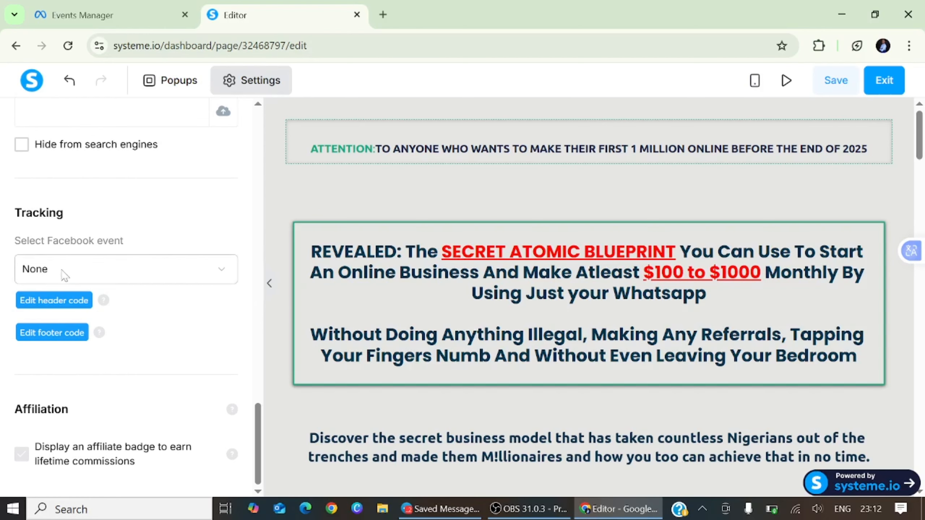
Set the page's Facebook tracking event to View content, save the page, and exit the editor.
{"action": "left_click", "coordinate": [212, 274]}
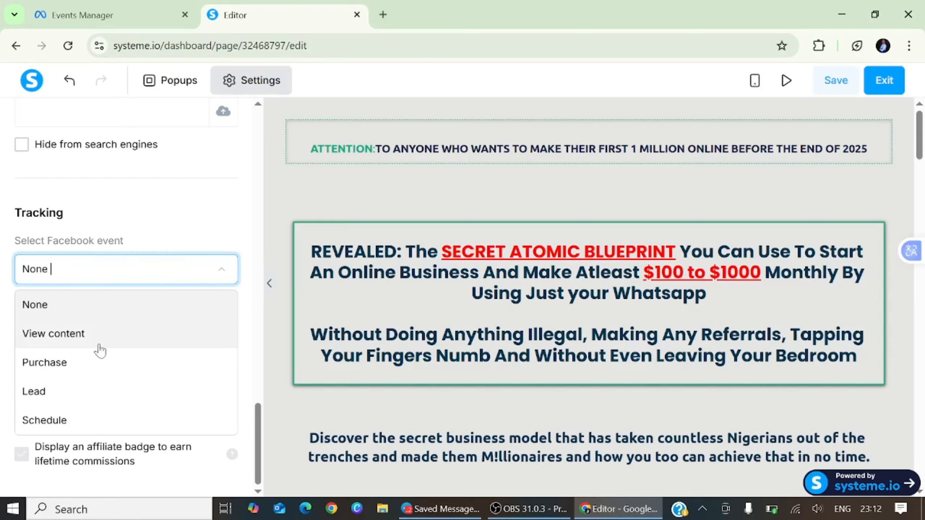
{"action": "left_click", "coordinate": [88, 342]}
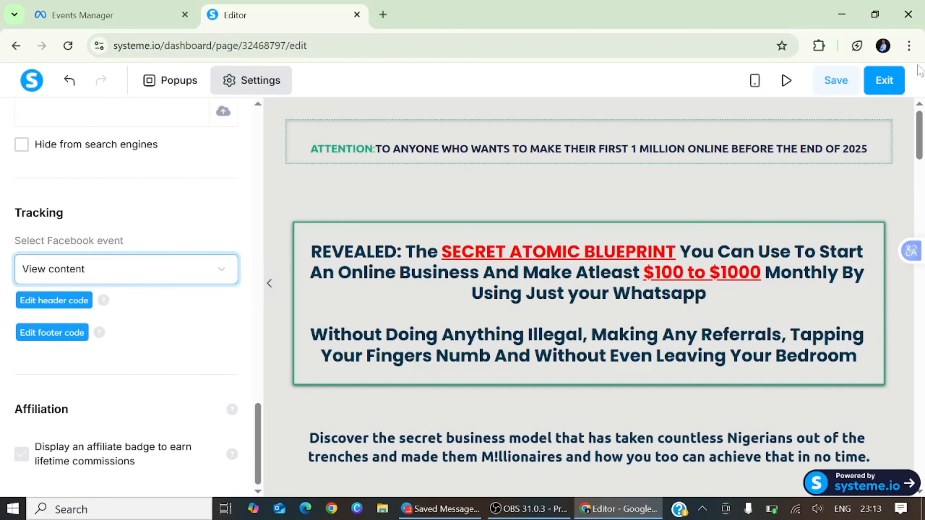
{"action": "left_click", "coordinate": [847, 81]}
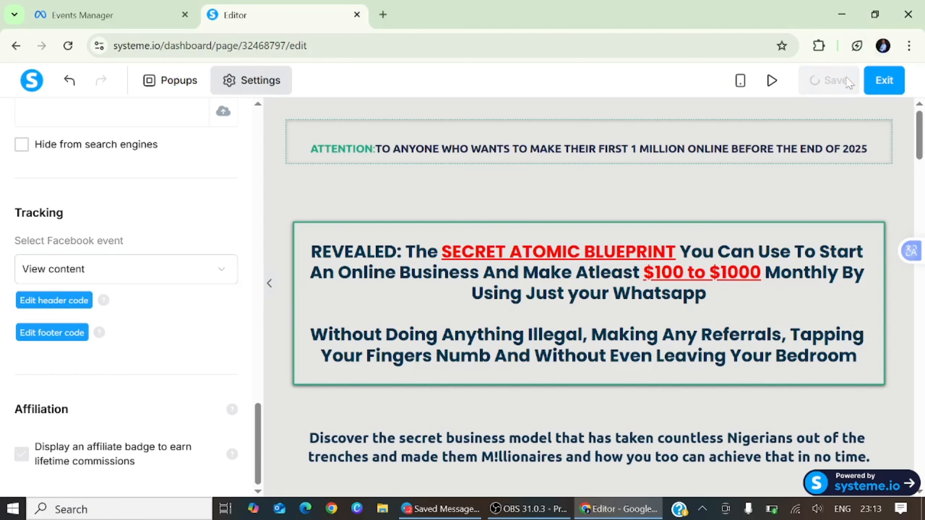
{"action": "left_click", "coordinate": [16, 46]}
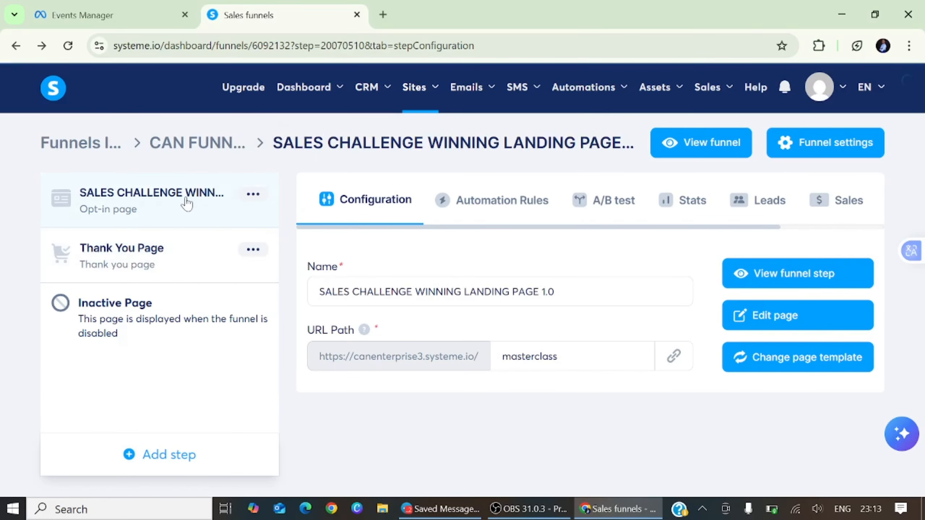
Open the Thank You Page in the editor and scroll its settings to the Facebook tracking option.
{"action": "left_click", "coordinate": [157, 253]}
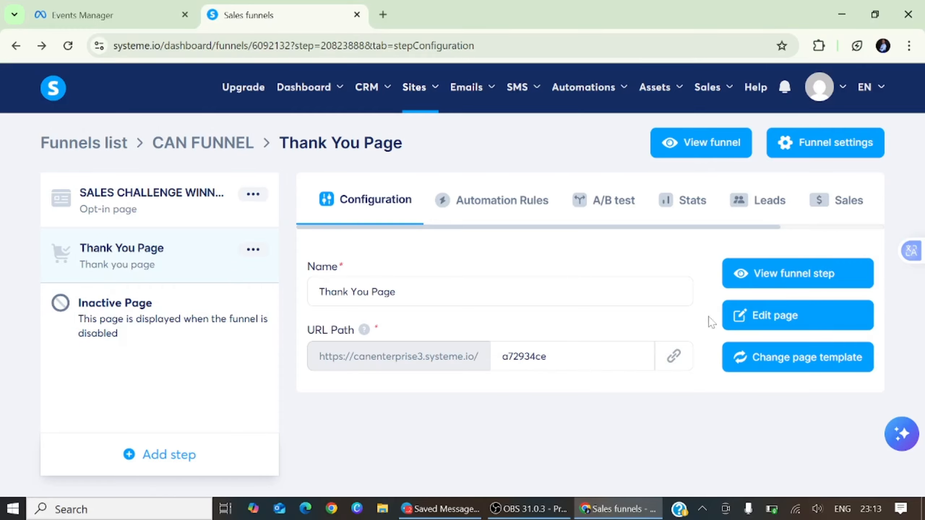
{"action": "left_click", "coordinate": [765, 318]}
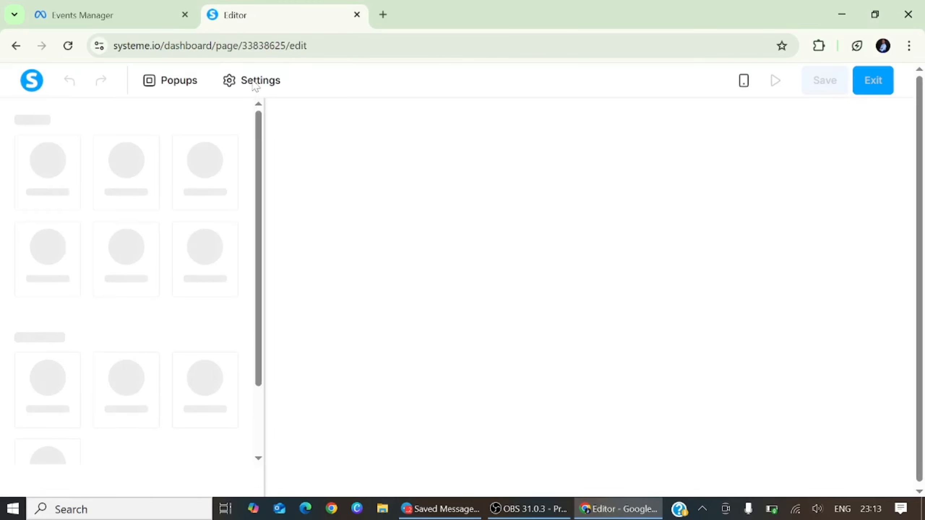
{"action": "left_click", "coordinate": [254, 82]}
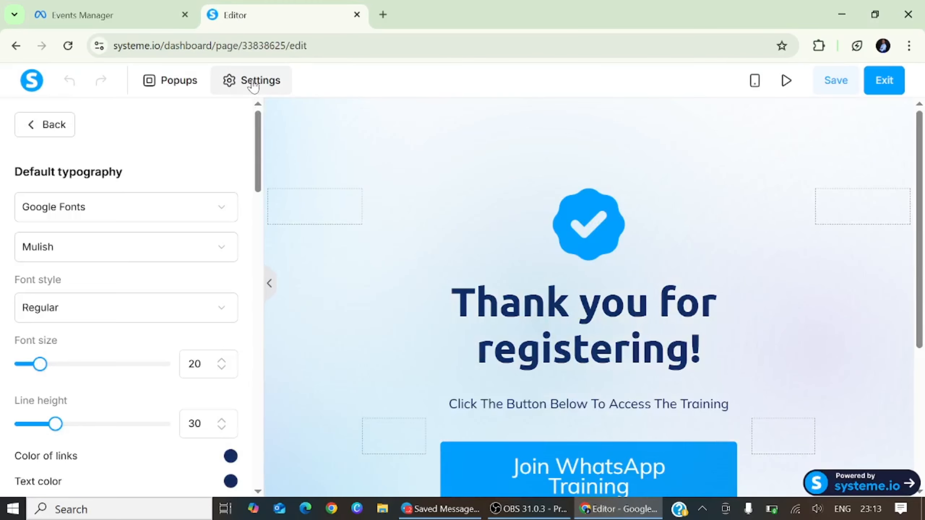
{"action": "scroll", "coordinate": [124, 299], "scroll_direction": "down", "scroll_amount": 15}
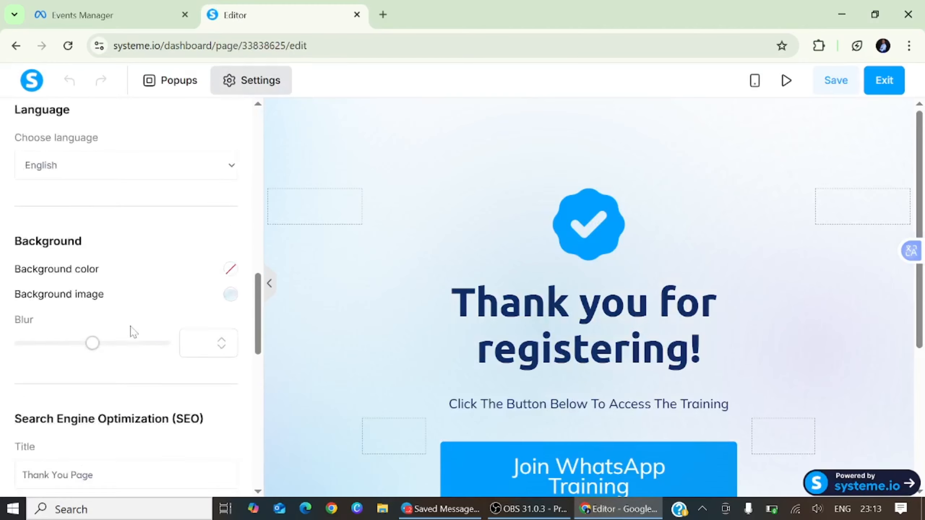
{"action": "scroll", "coordinate": [133, 332], "scroll_direction": "down", "scroll_amount": 10}
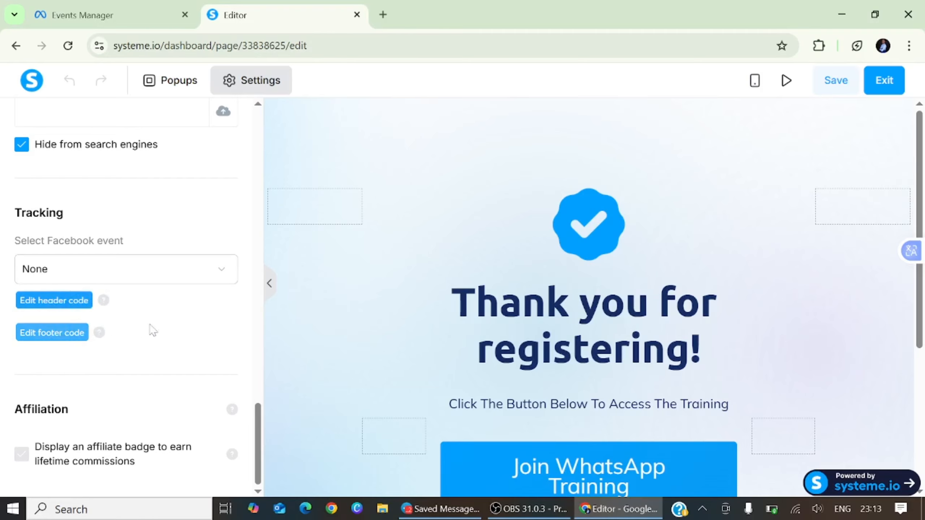
Paste the Meta Pixel base code into the Thank You Page's footer code and save it.
{"action": "left_click", "coordinate": [52, 333]}
{"action": "right_click", "coordinate": [246, 143]}
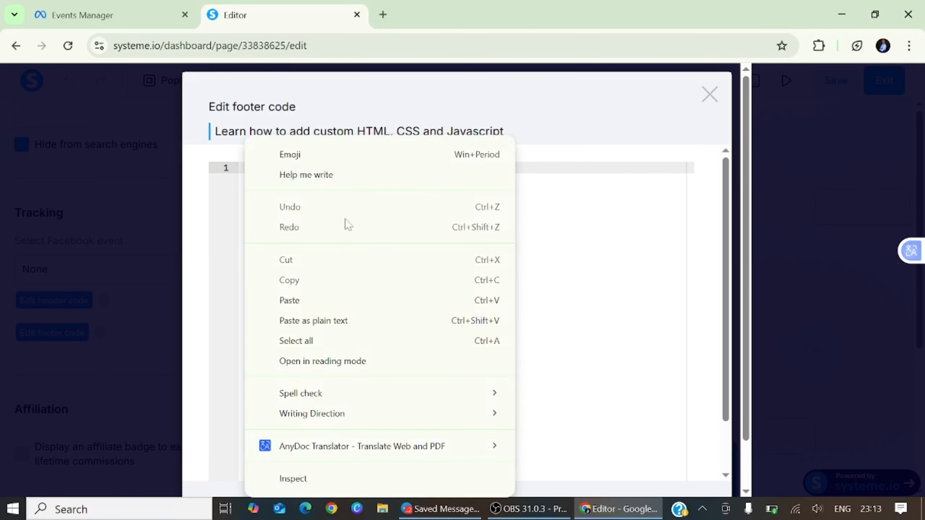
{"action": "left_click", "coordinate": [304, 302]}
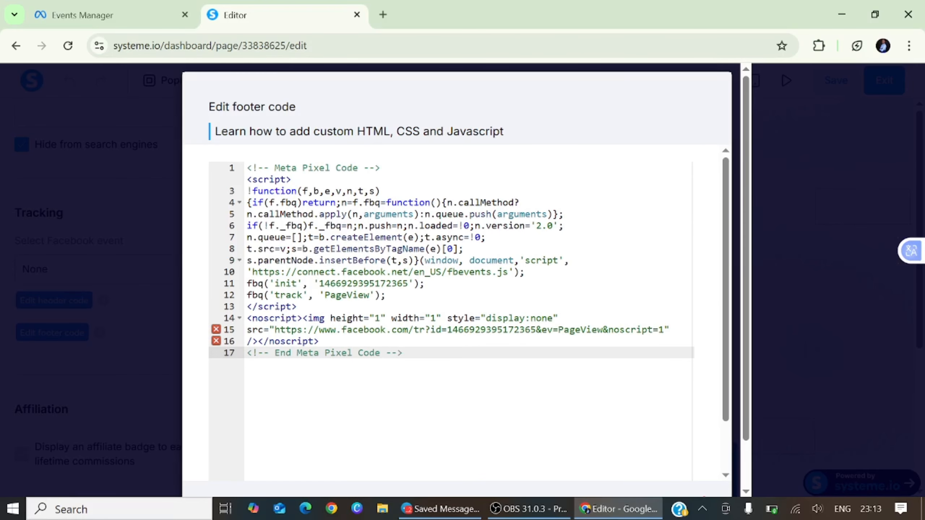
{"action": "scroll", "coordinate": [674, 364], "scroll_direction": "down", "scroll_amount": 3}
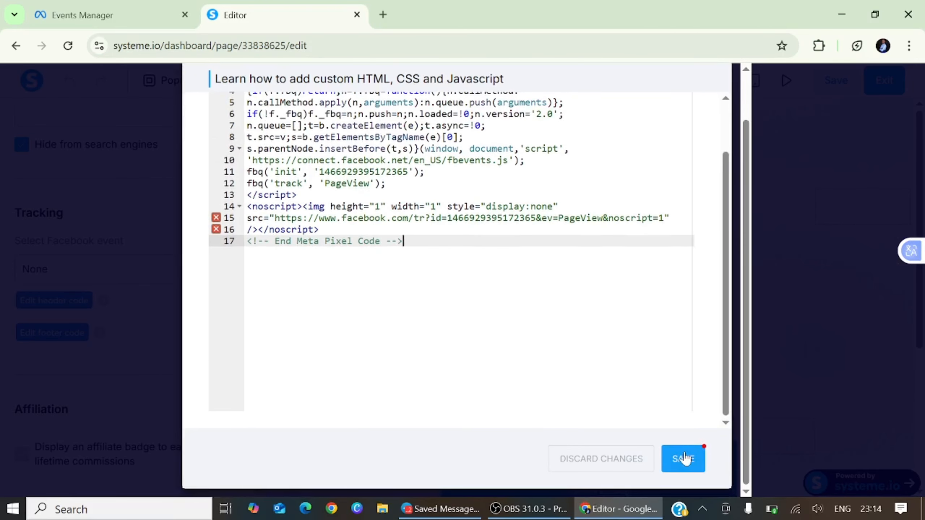
{"action": "left_click", "coordinate": [685, 452]}
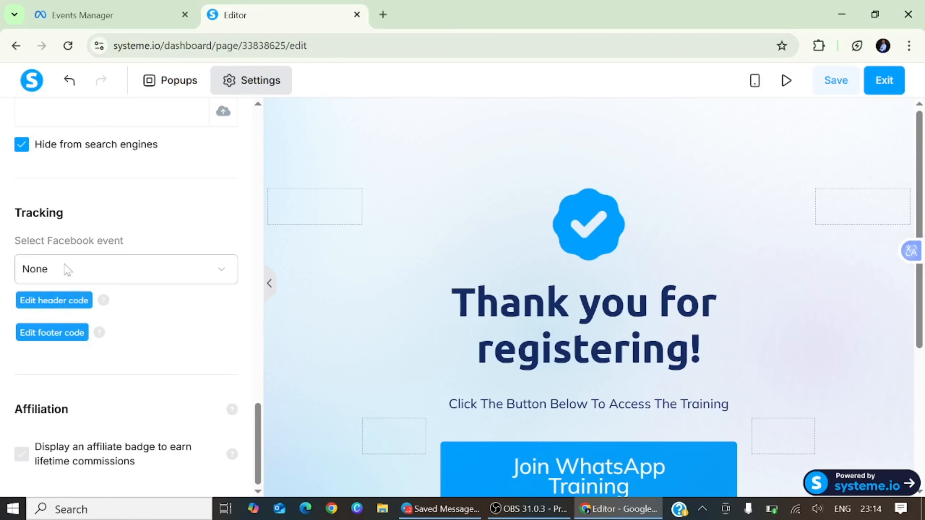
Set the Thank You Page's Facebook tracking event to Lead and save the page.
{"action": "left_click", "coordinate": [200, 270]}
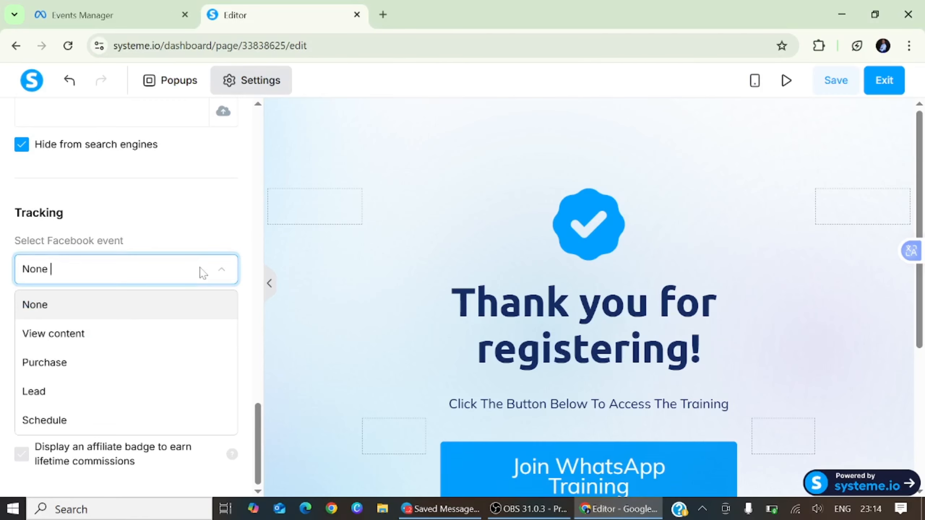
{"action": "left_click", "coordinate": [52, 391]}
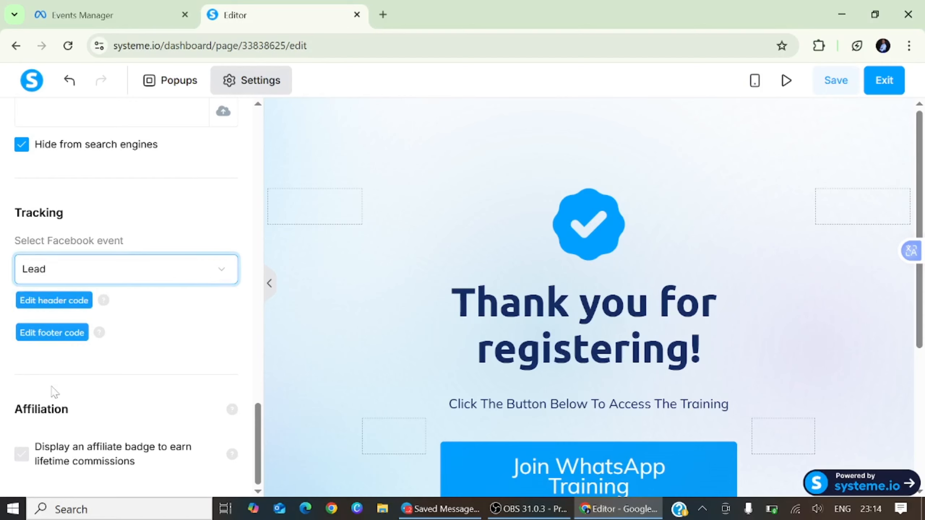
{"action": "left_click", "coordinate": [221, 270]}
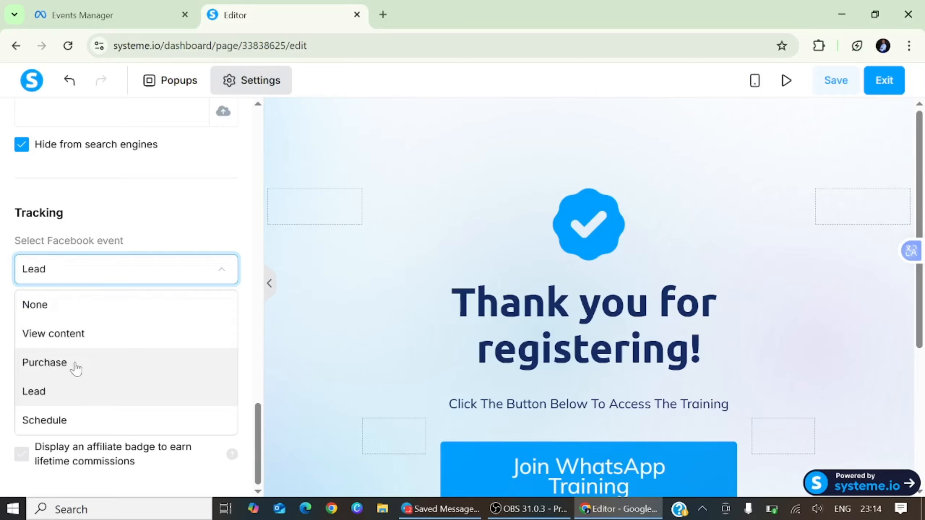
{"action": "left_click", "coordinate": [74, 391]}
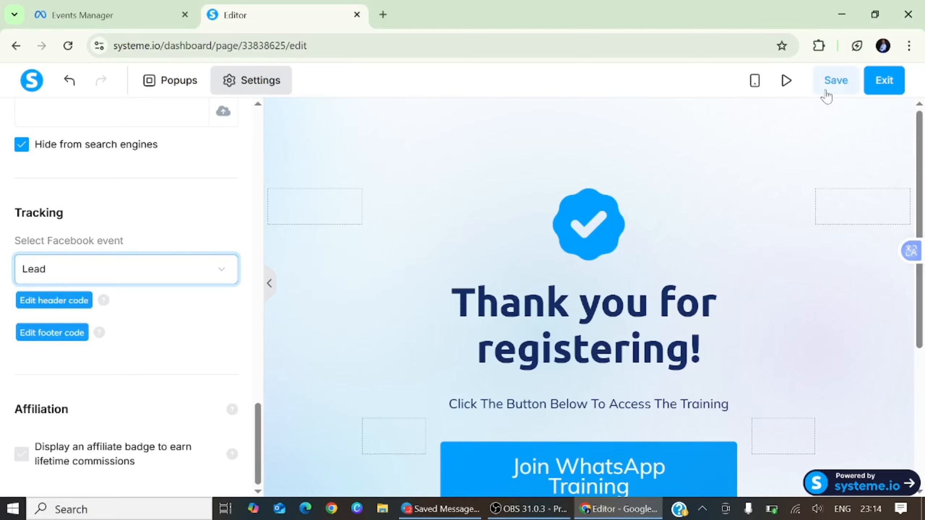
{"action": "left_click", "coordinate": [827, 83]}
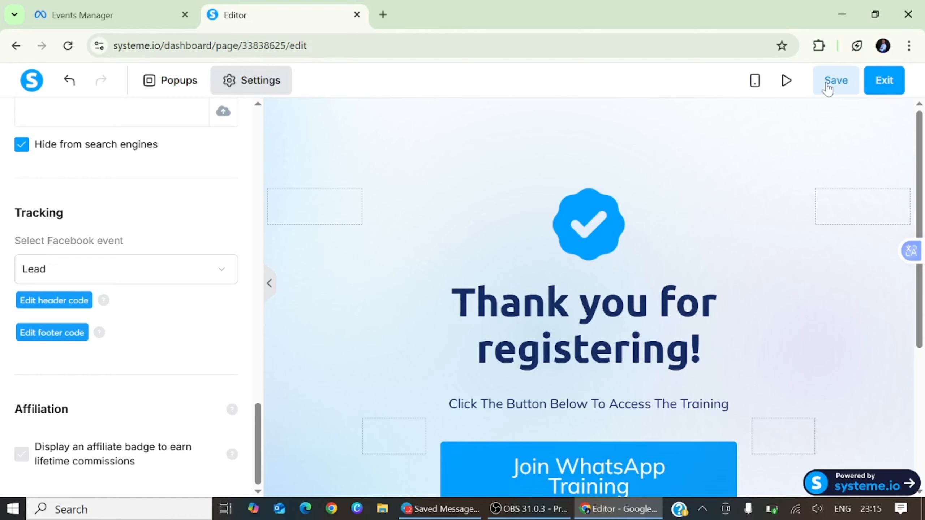
{"action": "left_click", "coordinate": [383, 14]}
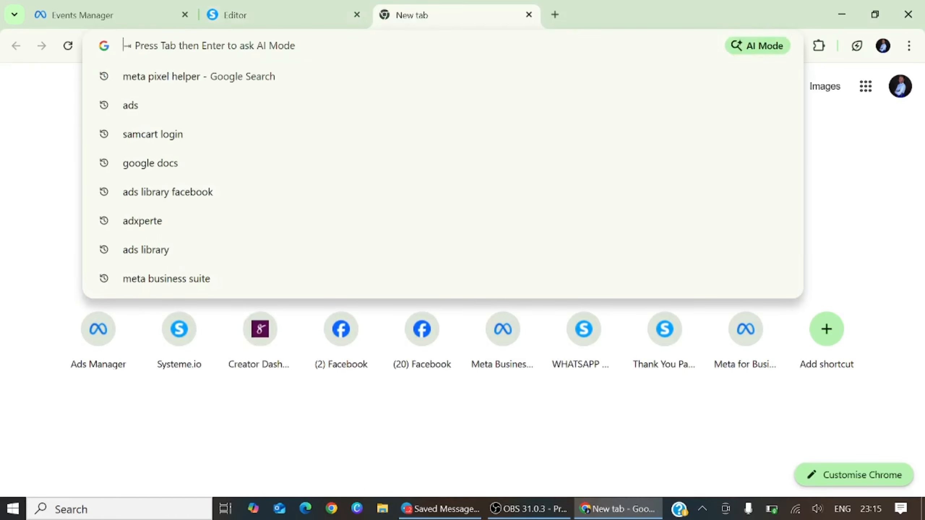
Search the Web Store for 'meta pixel' and add the Meta Pixel Helper extension to Chrome.
{"action": "type", "text": "meta pixel helper"}
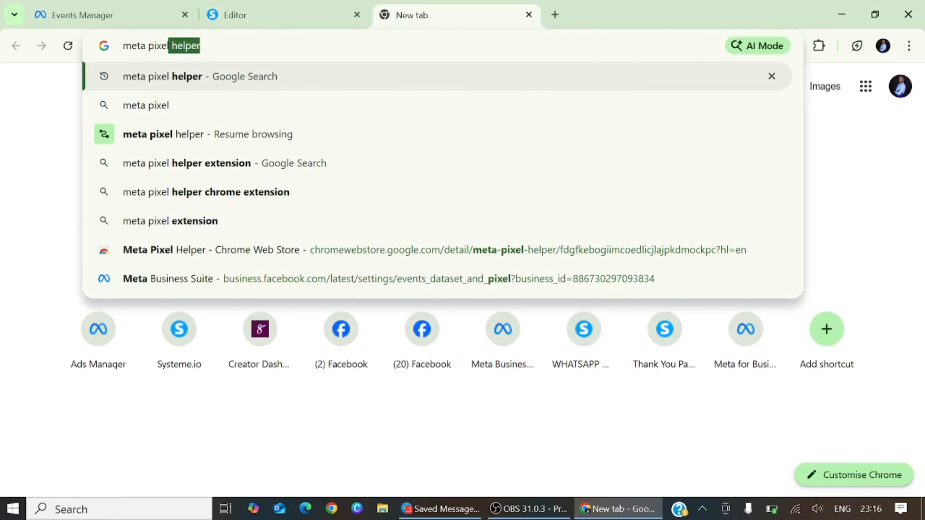
{"action": "key", "text": "Return"}
{"action": "left_click", "coordinate": [184, 225]}
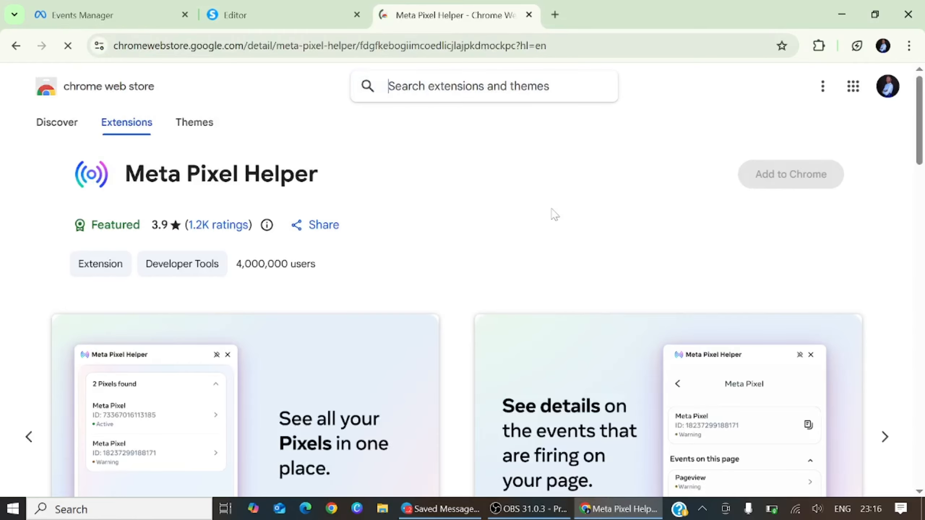
{"action": "left_click", "coordinate": [787, 171]}
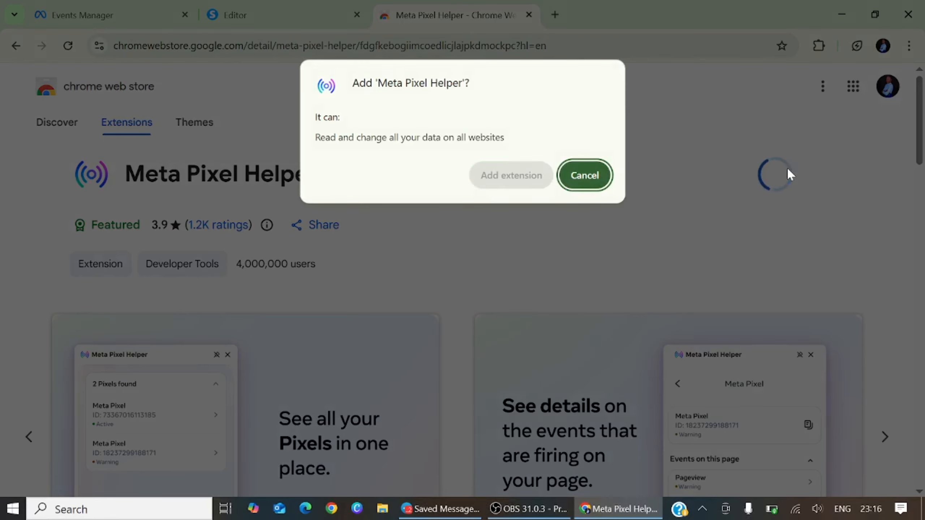
{"action": "left_click", "coordinate": [525, 182]}
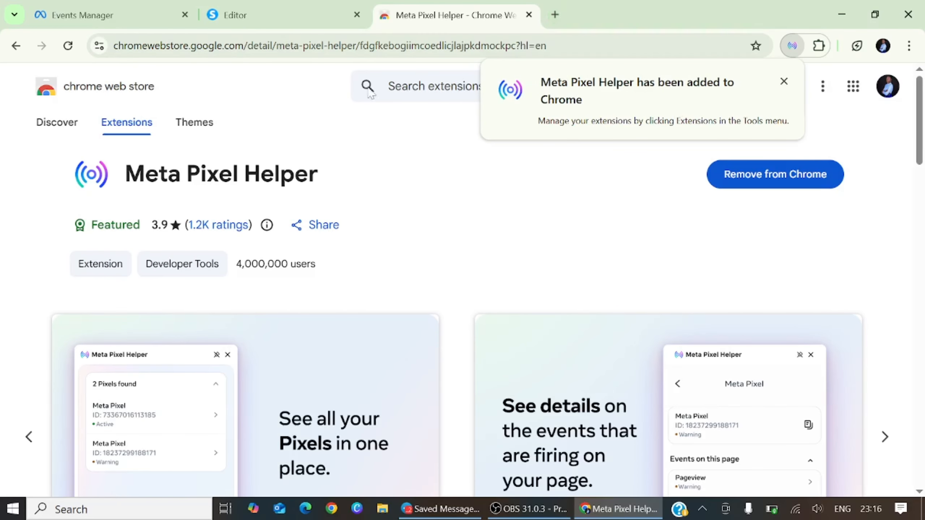
{"action": "left_click", "coordinate": [255, 20]}
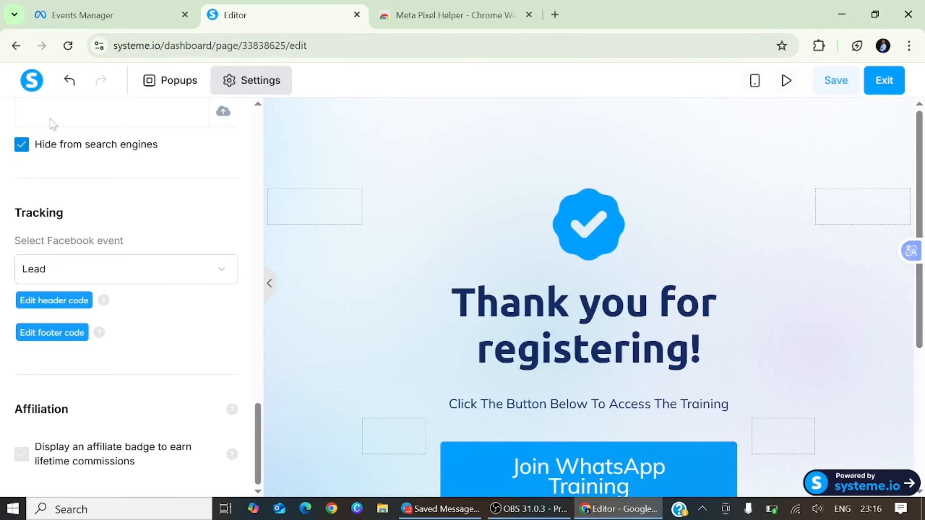
Copy the masterclass URL of the CAN FUNNEL opt-in landing page step.
{"action": "left_click", "coordinate": [16, 45]}
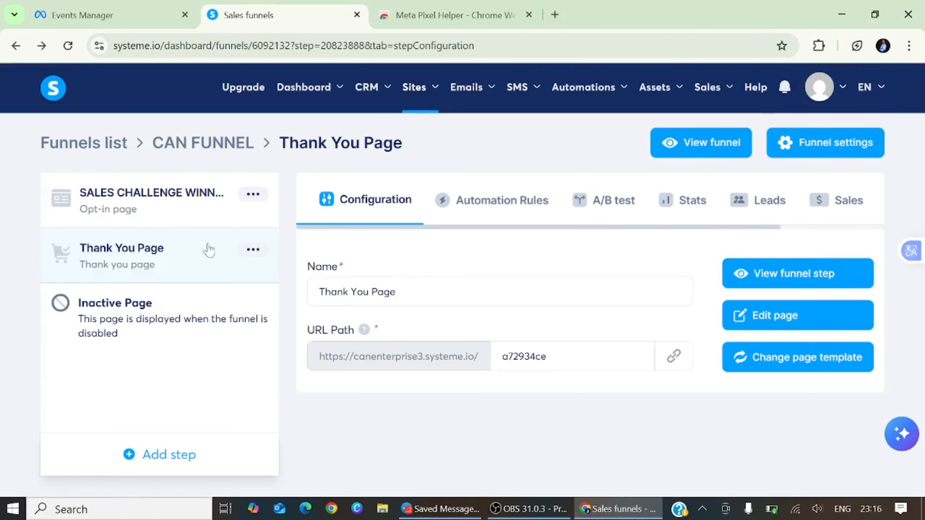
{"action": "left_click", "coordinate": [174, 209]}
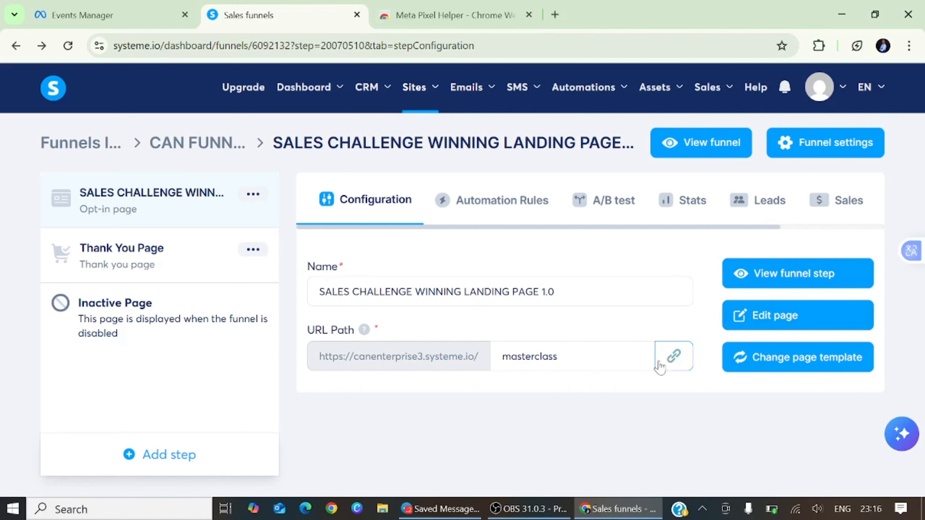
{"action": "left_click", "coordinate": [674, 356]}
{"action": "left_click", "coordinate": [555, 14]}
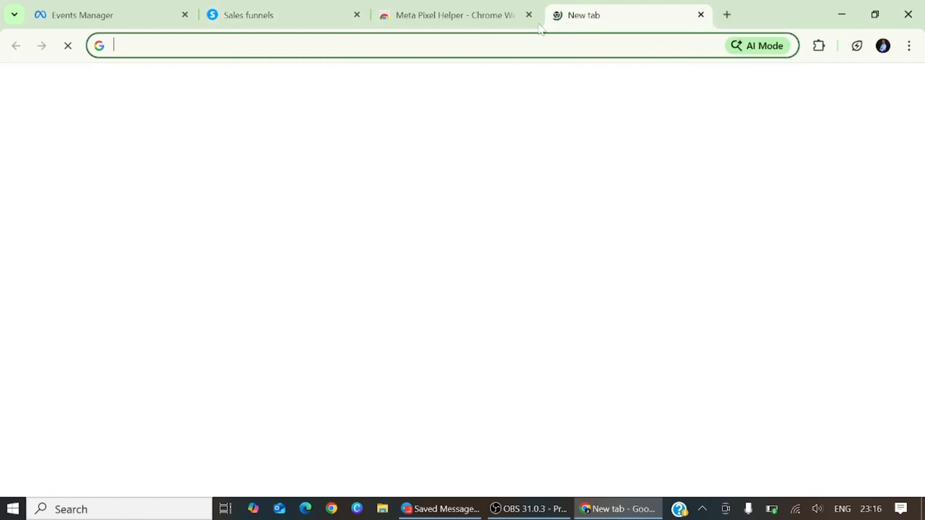
{"action": "left_click", "coordinate": [521, 46]}
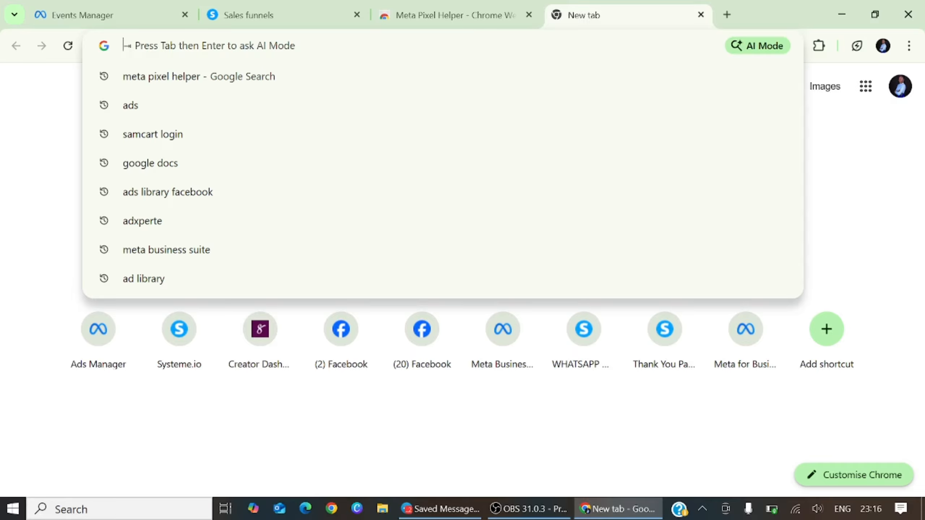
Load the copied masterclass landing page URL and check its pixels with Meta Pixel Helper.
{"action": "right_click", "coordinate": [286, 45]}
{"action": "left_click", "coordinate": [335, 168]}
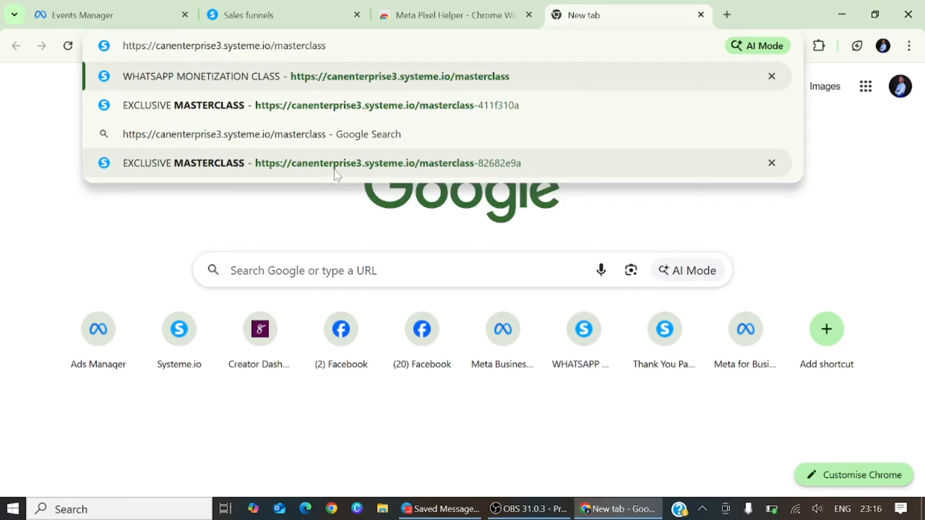
{"action": "key", "text": "Return"}
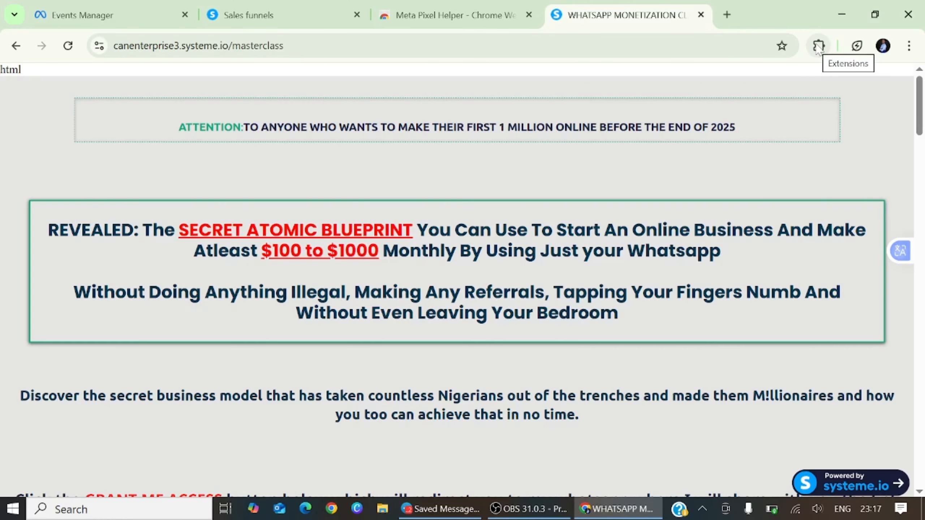
{"action": "left_click", "coordinate": [818, 46]}
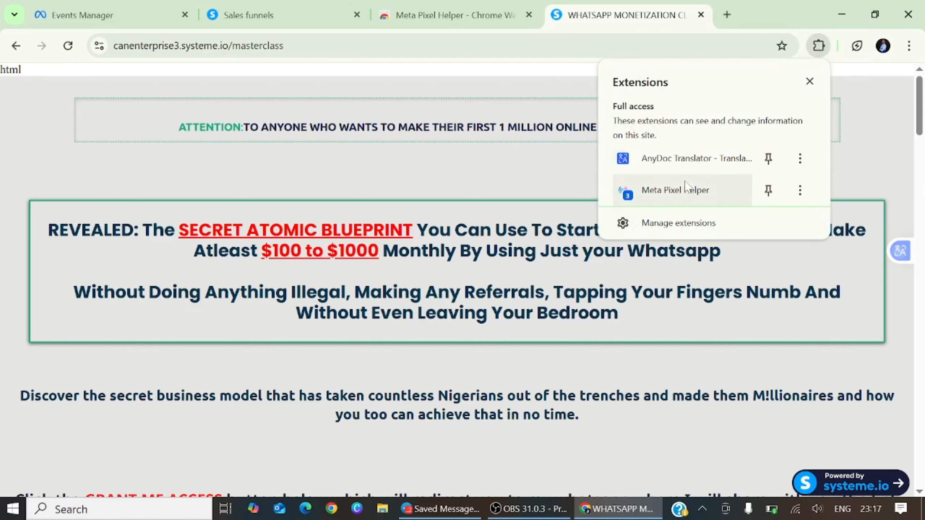
{"action": "left_click", "coordinate": [667, 192]}
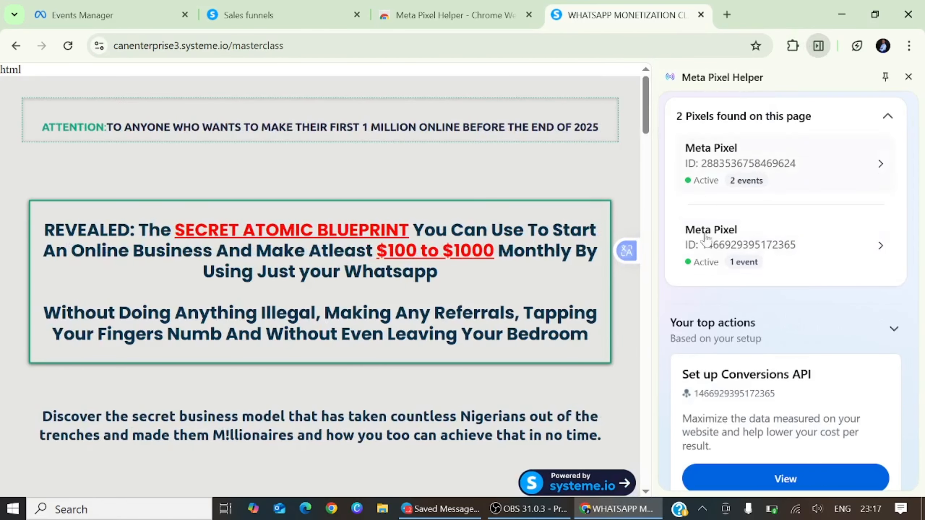
{"action": "left_click", "coordinate": [73, 17]}
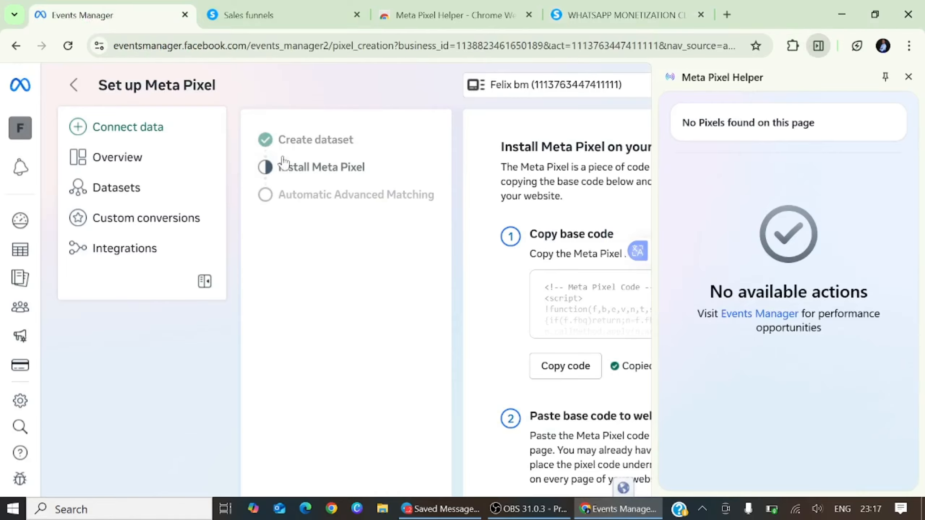
Go to the Events Manager overview, recheck the landing-page tab, then open the Systeme.io dataset.
{"action": "left_click", "coordinate": [129, 157]}
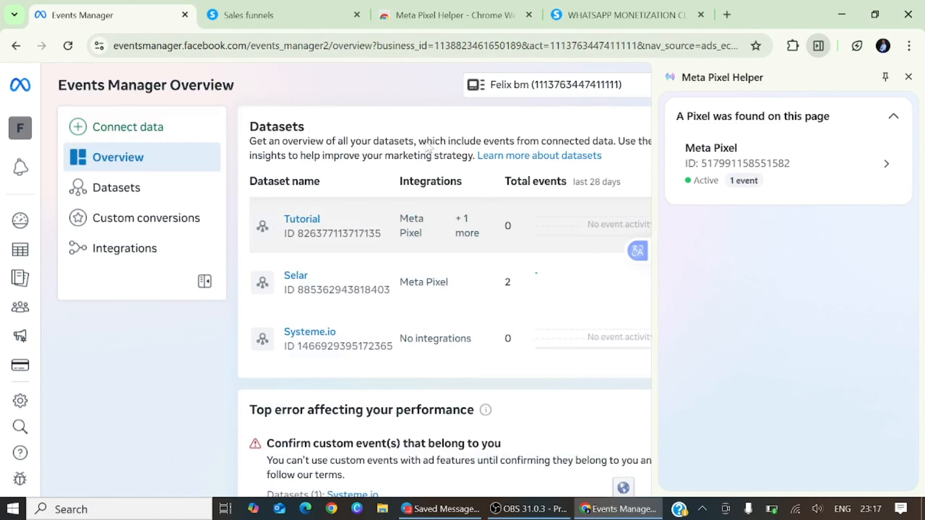
{"action": "left_click", "coordinate": [619, 15]}
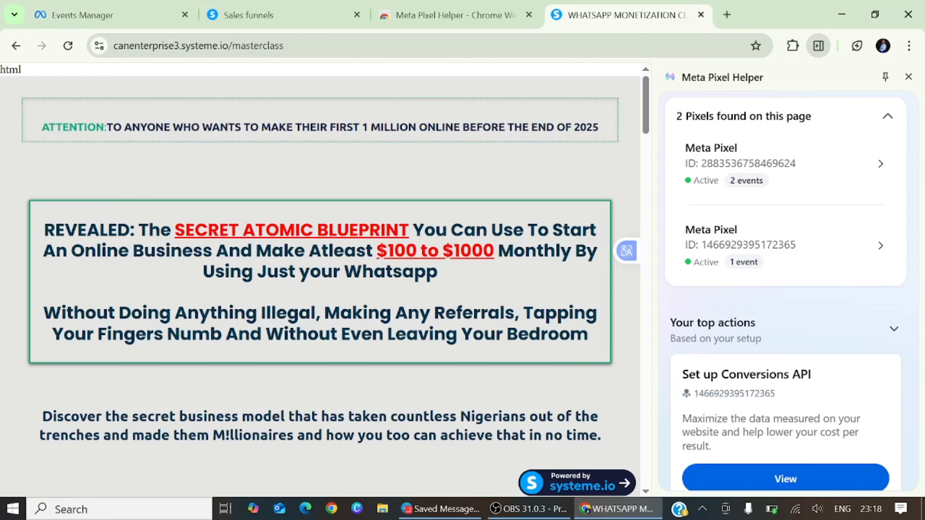
{"action": "left_click", "coordinate": [154, 19]}
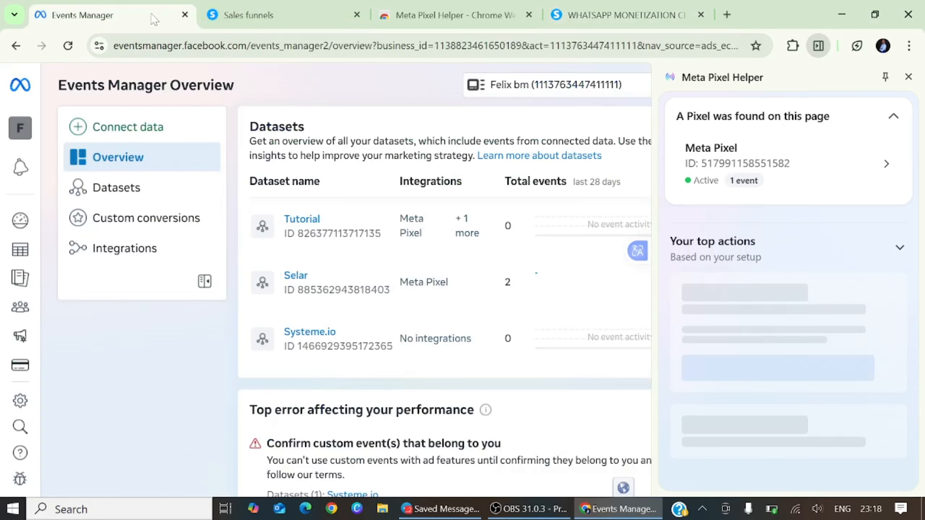
{"action": "left_click", "coordinate": [317, 332]}
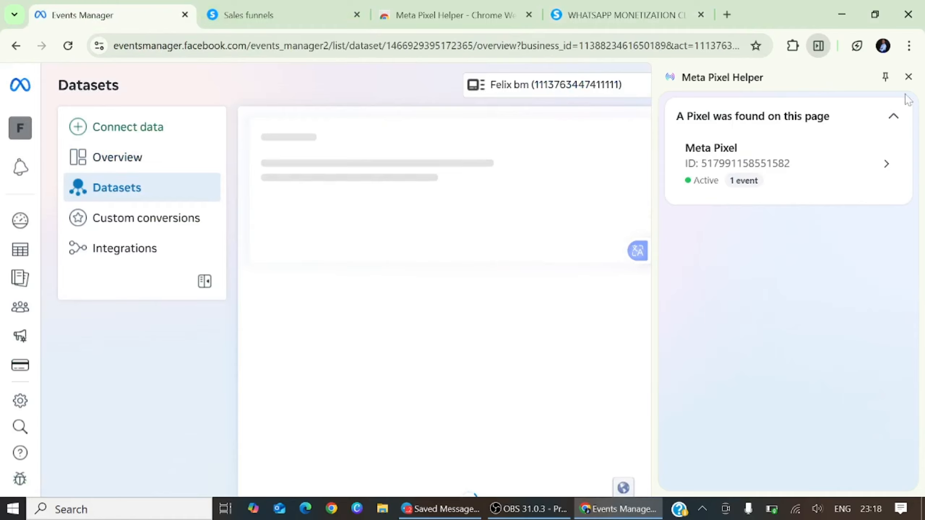
Close Pixel Helper and launch the event setup tool from the Systeme.io dataset's Settings.
{"action": "left_click", "coordinate": [908, 77]}
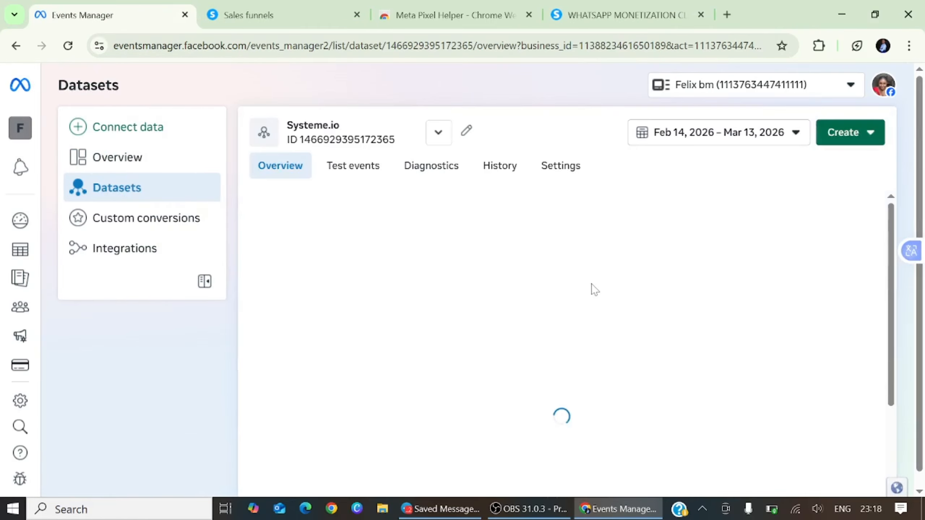
{"action": "left_click", "coordinate": [559, 171]}
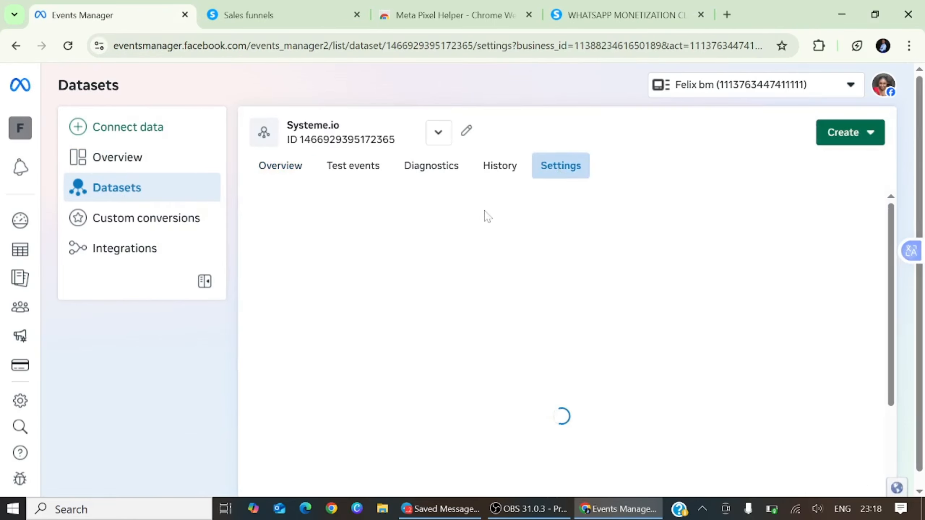
{"action": "scroll", "coordinate": [471, 262], "scroll_direction": "down", "scroll_amount": 5}
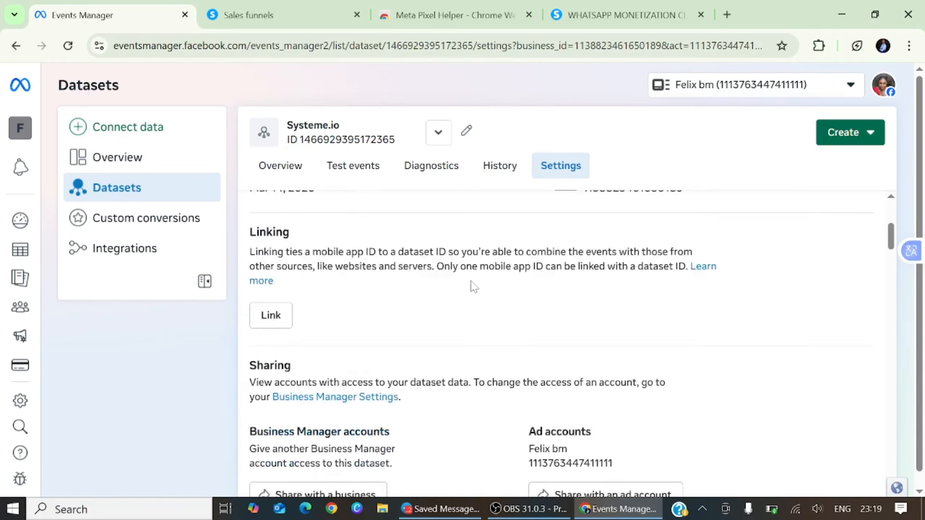
{"action": "scroll", "coordinate": [473, 288], "scroll_direction": "down", "scroll_amount": 10}
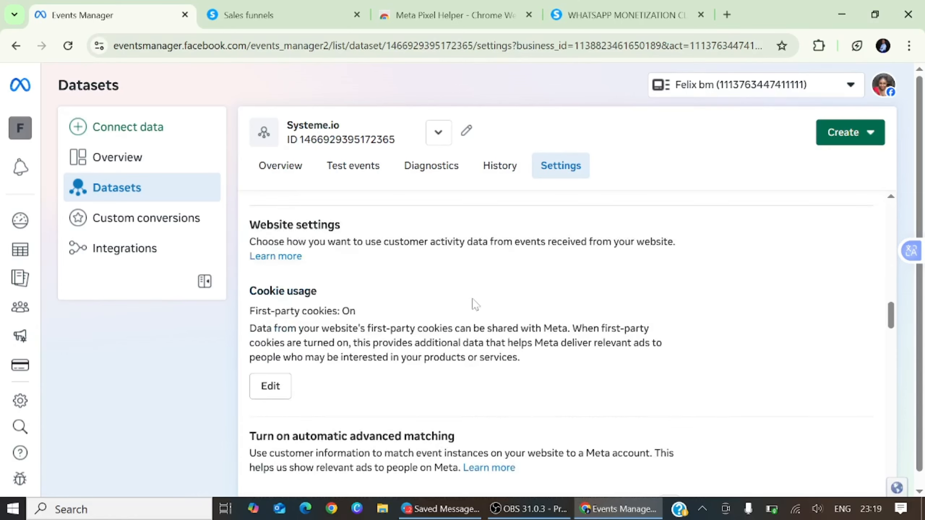
{"action": "scroll", "coordinate": [473, 303], "scroll_direction": "down", "scroll_amount": 13}
{"action": "scroll", "coordinate": [312, 313], "scroll_direction": "up", "scroll_amount": 3}
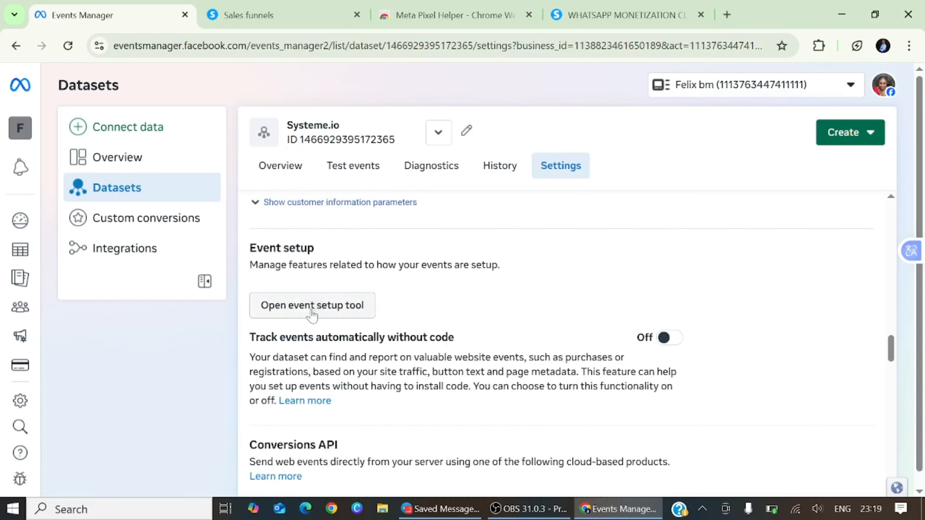
{"action": "left_click", "coordinate": [338, 307]}
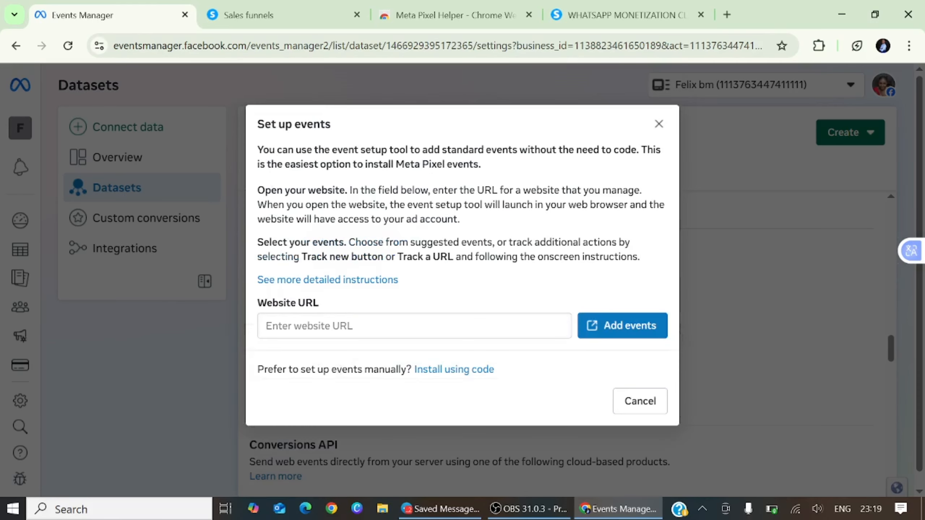
{"action": "left_click", "coordinate": [414, 326]}
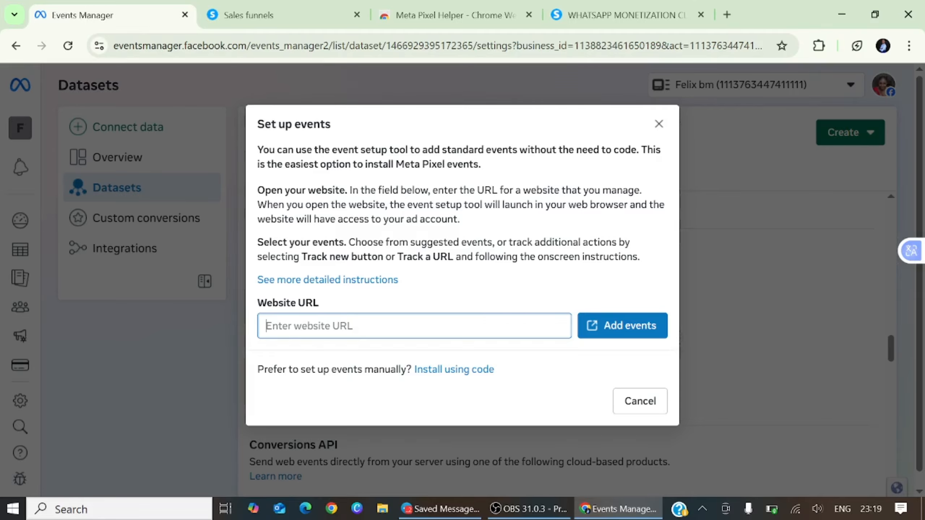
{"action": "left_click", "coordinate": [293, 16]}
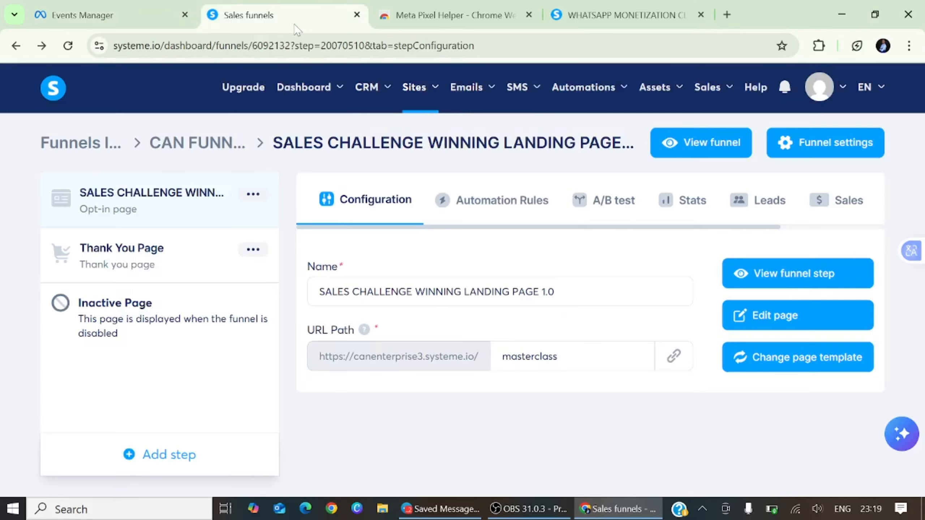
{"action": "left_click", "coordinate": [160, 261]}
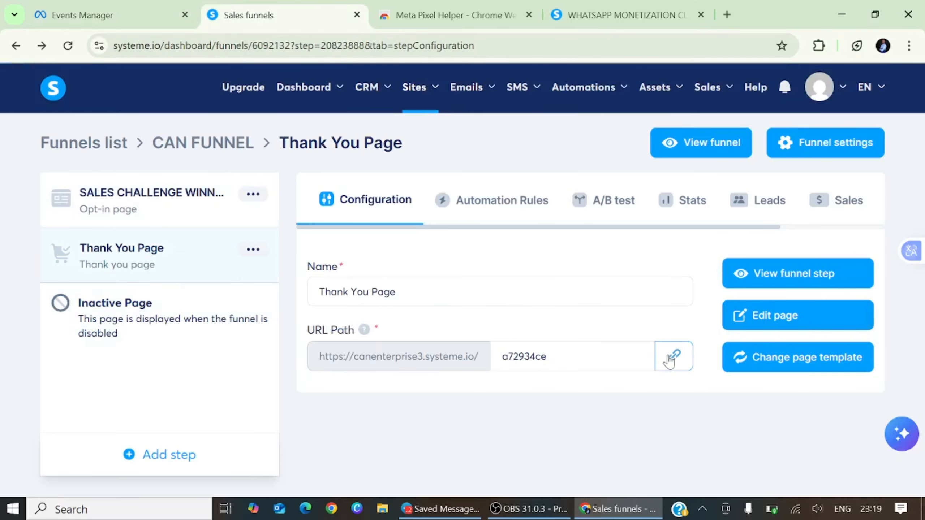
{"action": "left_click", "coordinate": [687, 360]}
{"action": "left_click", "coordinate": [676, 359]}
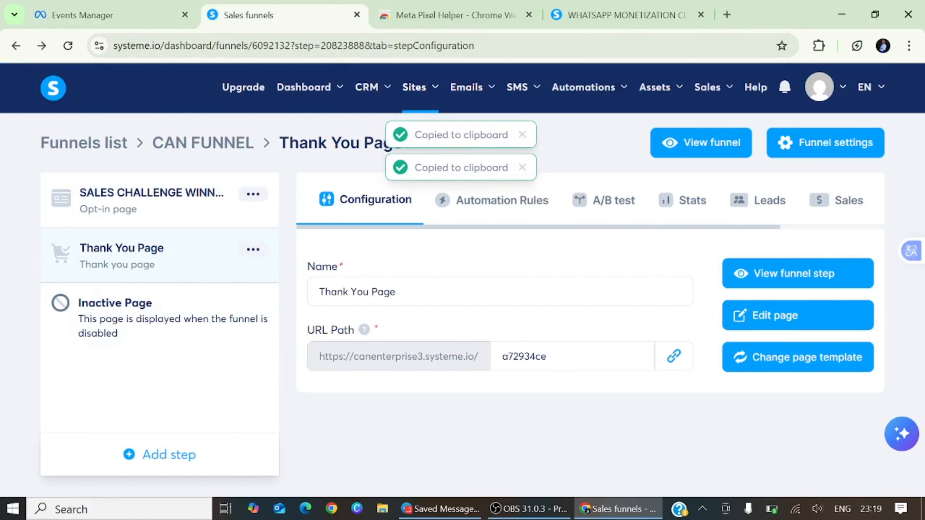
{"action": "left_click", "coordinate": [178, 25]}
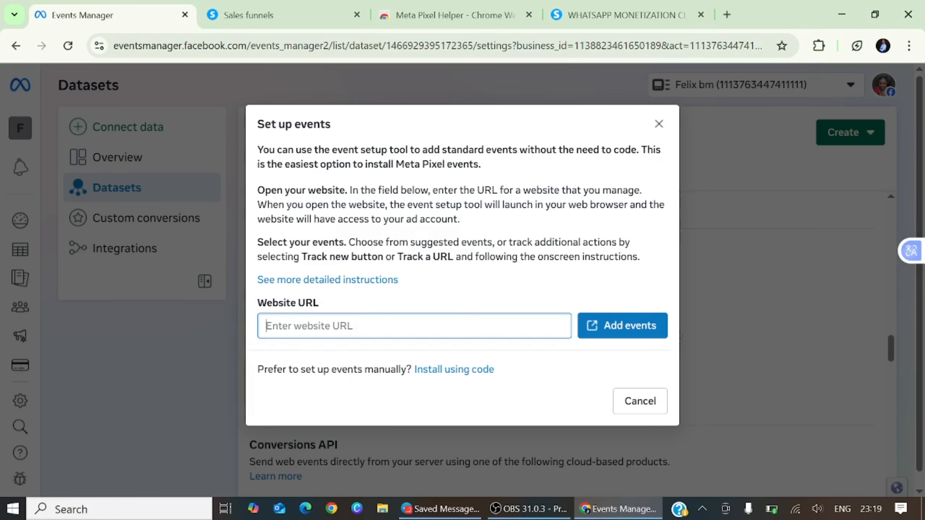
{"action": "right_click", "coordinate": [307, 326]}
{"action": "left_click", "coordinate": [348, 302]}
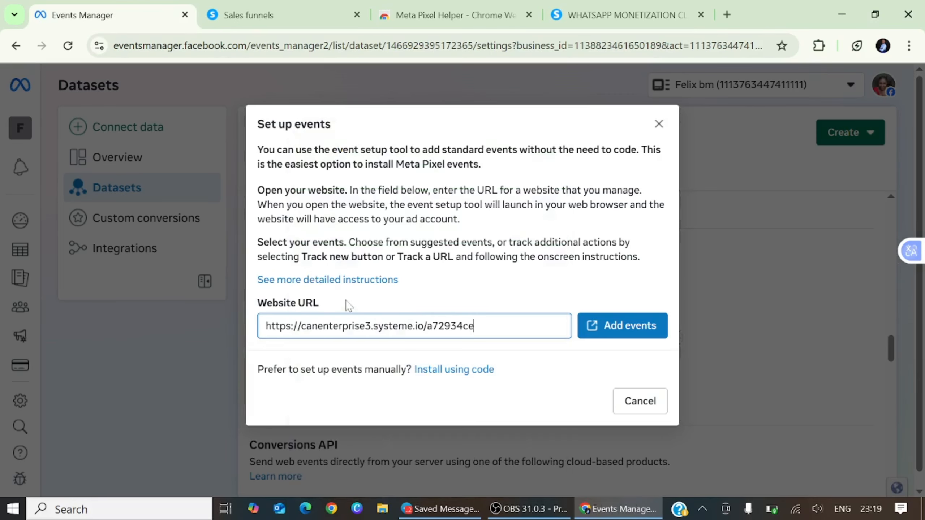
Open the setup tool on the thank-you page and select the Join WhatsApp Training button to track.
{"action": "left_click", "coordinate": [634, 328]}
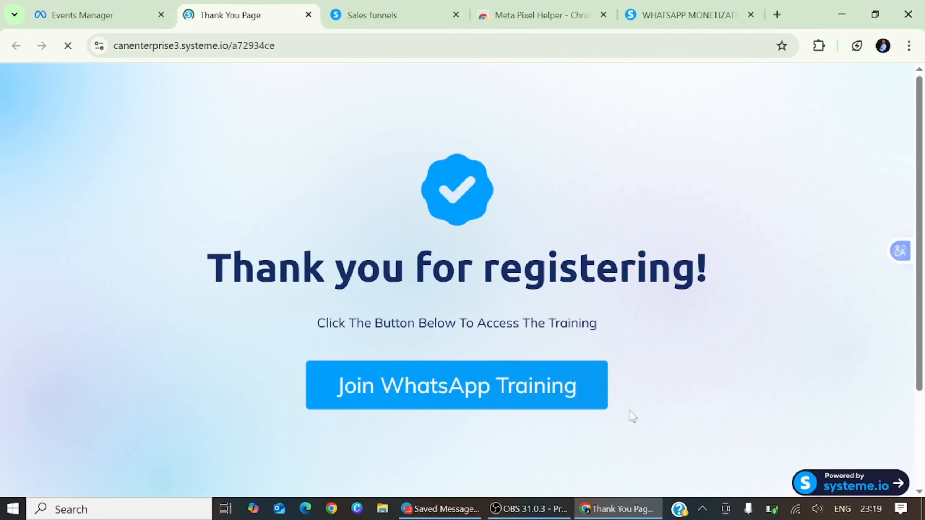
{"action": "scroll", "coordinate": [486, 404], "scroll_direction": "down", "scroll_amount": 3}
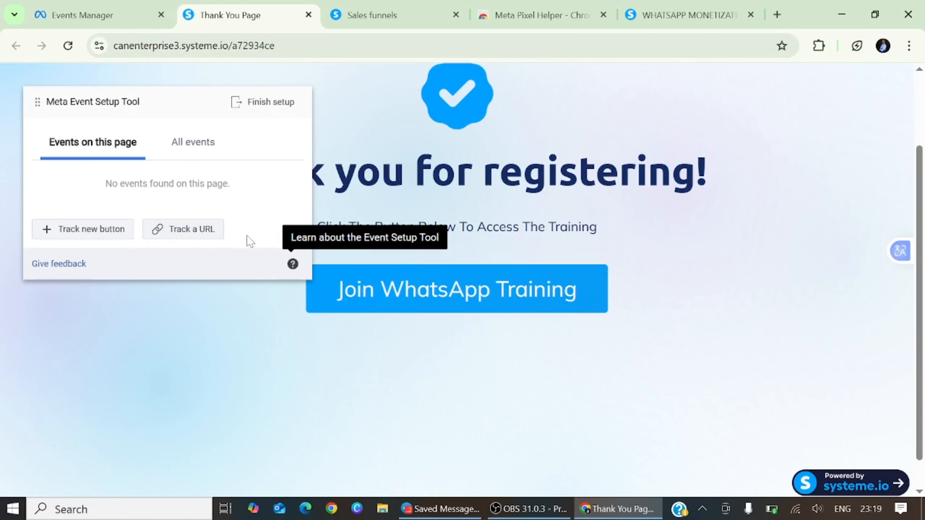
{"action": "left_click", "coordinate": [118, 237]}
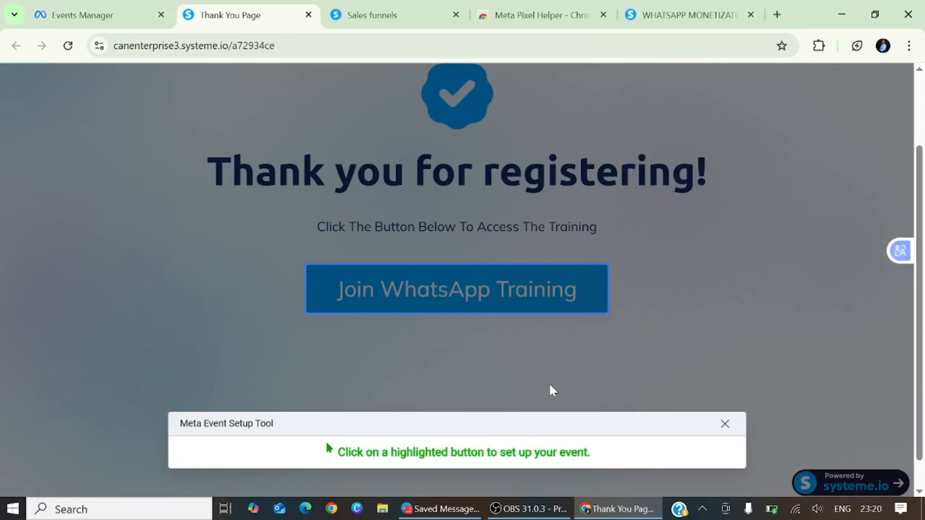
{"action": "left_click", "coordinate": [446, 286]}
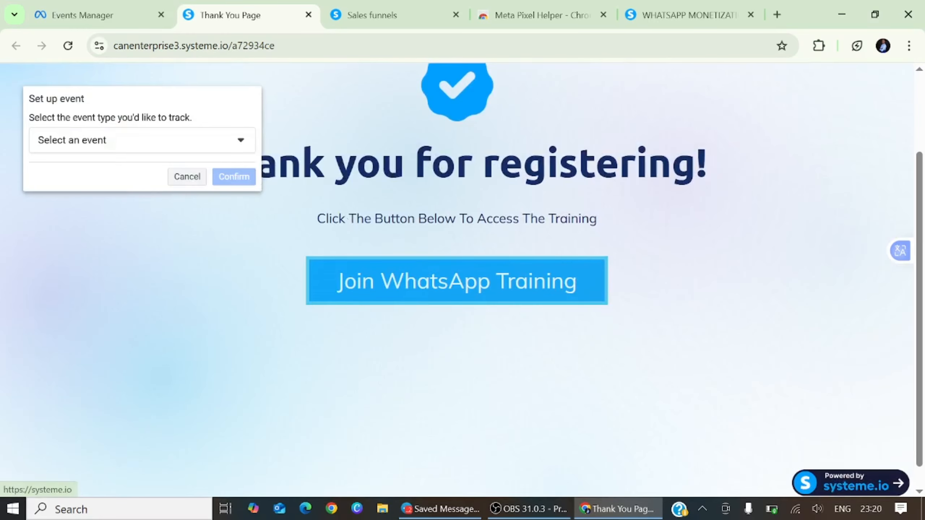
Assign the button a Lead event without a value and confirm it.
{"action": "left_click", "coordinate": [240, 142]}
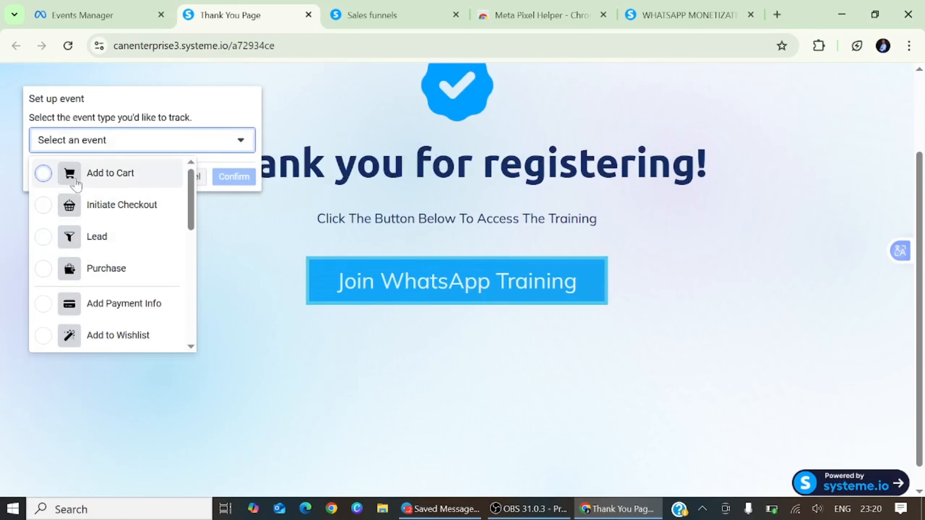
{"action": "scroll", "coordinate": [99, 285], "scroll_direction": "down", "scroll_amount": 10}
{"action": "scroll", "coordinate": [109, 261], "scroll_direction": "up", "scroll_amount": 15}
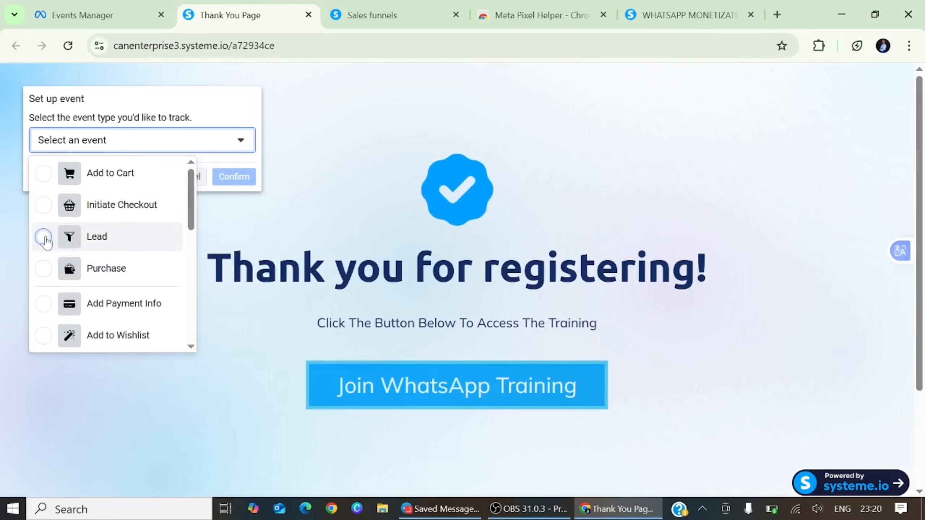
{"action": "left_click", "coordinate": [44, 237]}
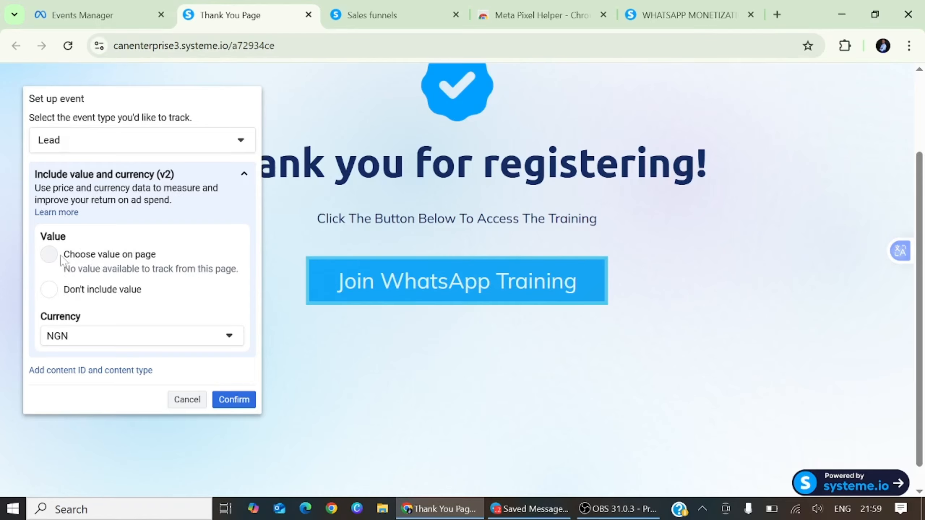
{"action": "left_click", "coordinate": [82, 285]}
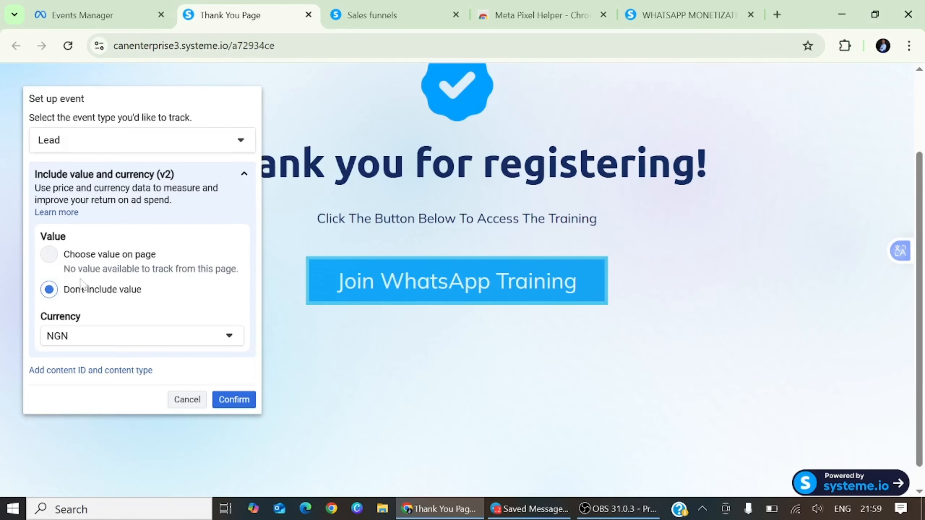
{"action": "left_click", "coordinate": [235, 401]}
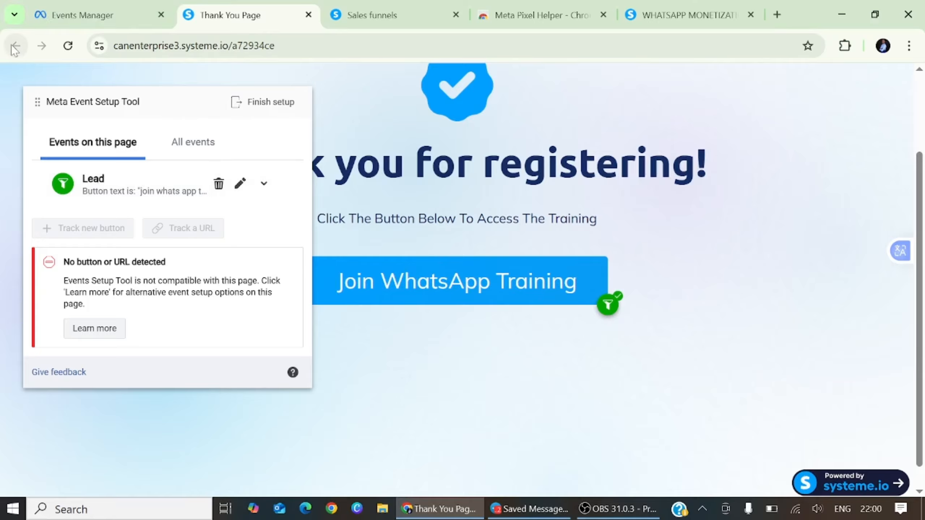
Delete the button-based Lead event and start a URL-tracked event with Lead selected.
{"action": "left_click", "coordinate": [219, 184]}
{"action": "left_click", "coordinate": [193, 186]}
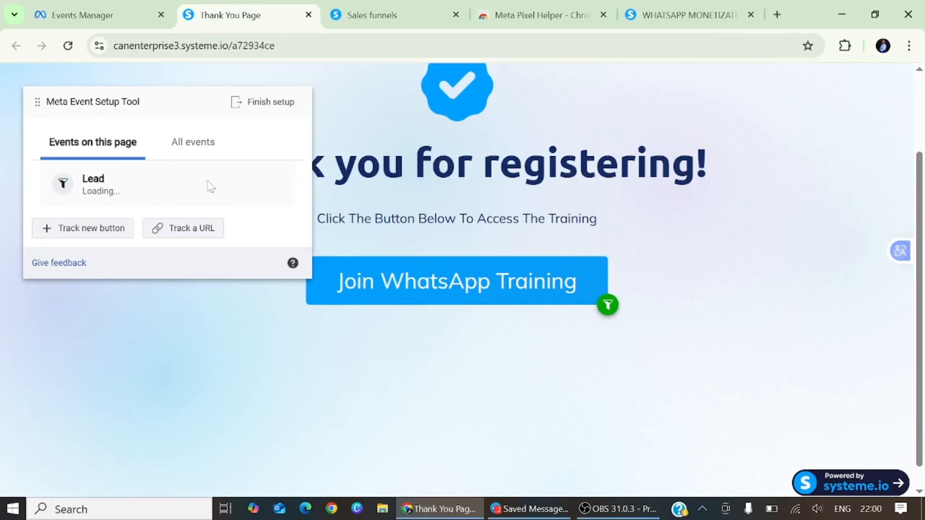
{"action": "left_click", "coordinate": [196, 234]}
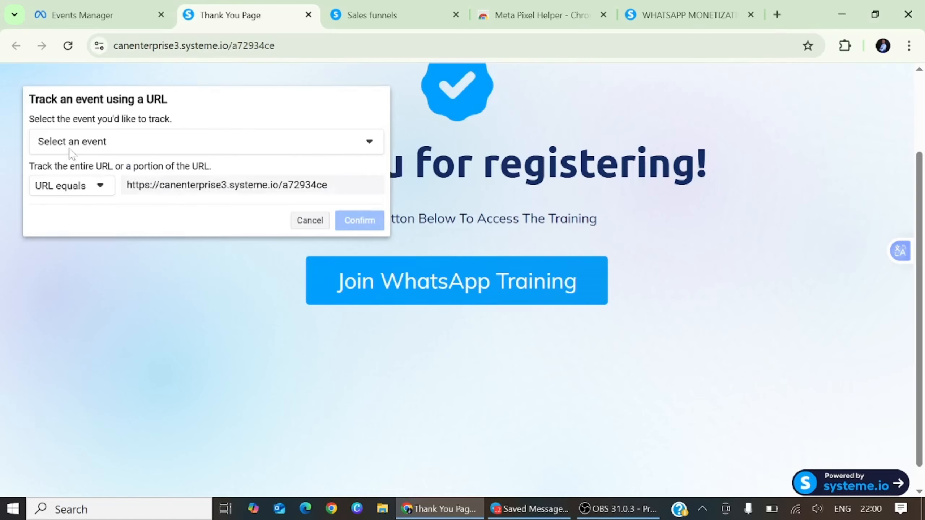
{"action": "left_click", "coordinate": [366, 147]}
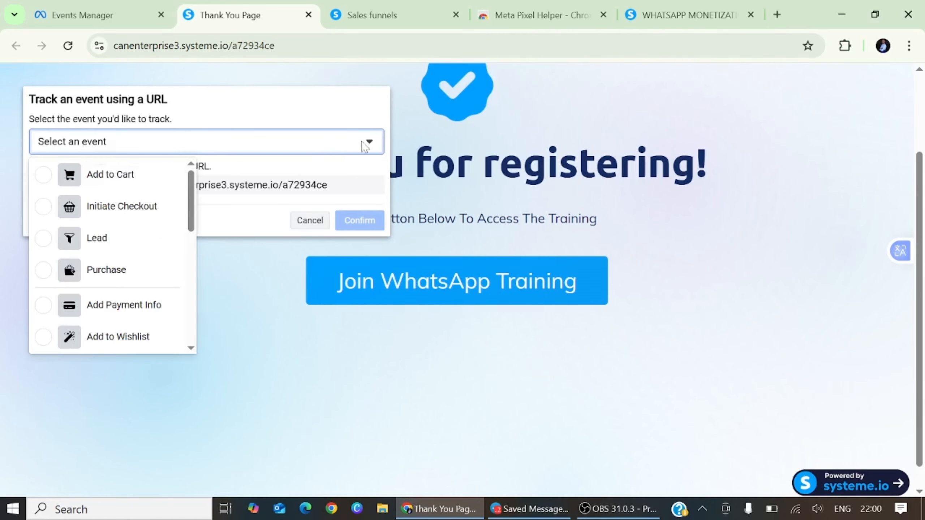
{"action": "left_click", "coordinate": [102, 244]}
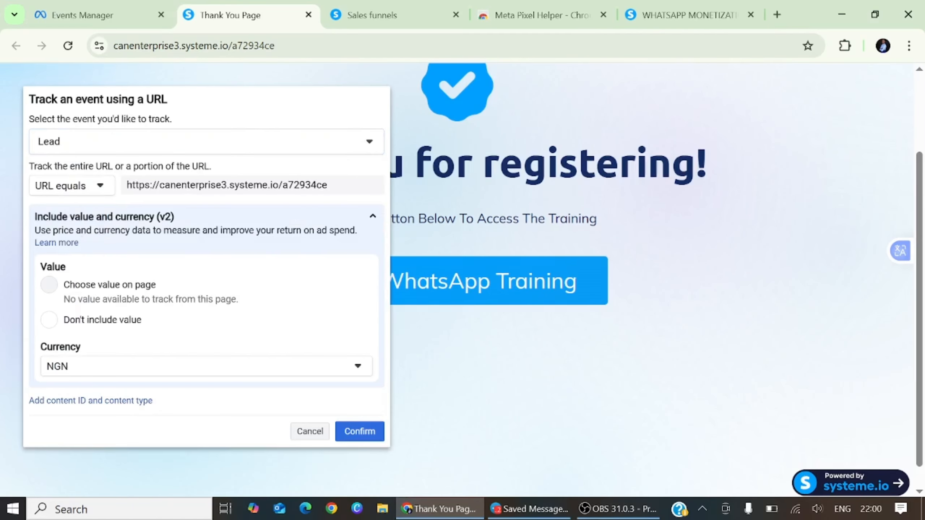
Confirm the Lead event on the thank-you page URL without a value, then finish setup.
{"action": "left_click", "coordinate": [49, 320]}
{"action": "left_click_drag", "start_coordinate": [126, 185], "coordinate": [342, 198]}
{"action": "left_click", "coordinate": [179, 206]}
{"action": "left_click", "coordinate": [359, 435]}
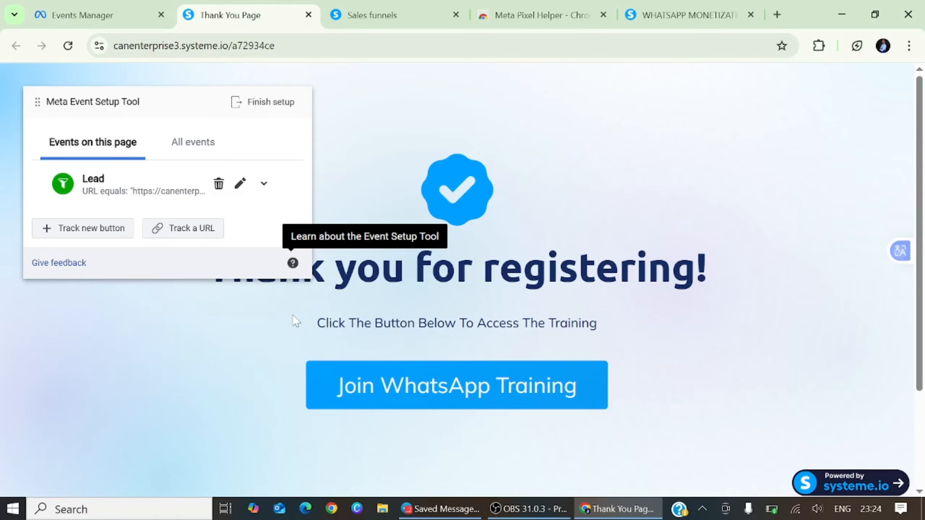
{"action": "left_click", "coordinate": [278, 103]}
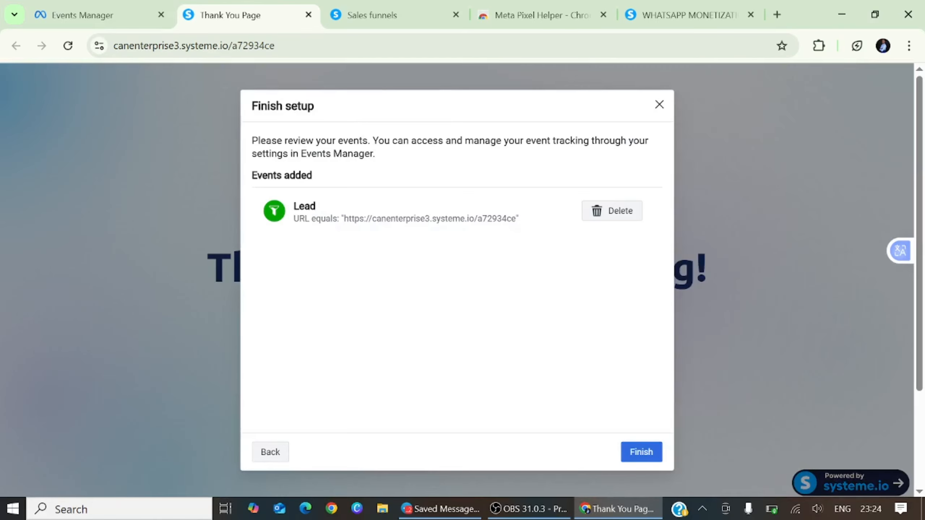
{"action": "left_click", "coordinate": [645, 458]}
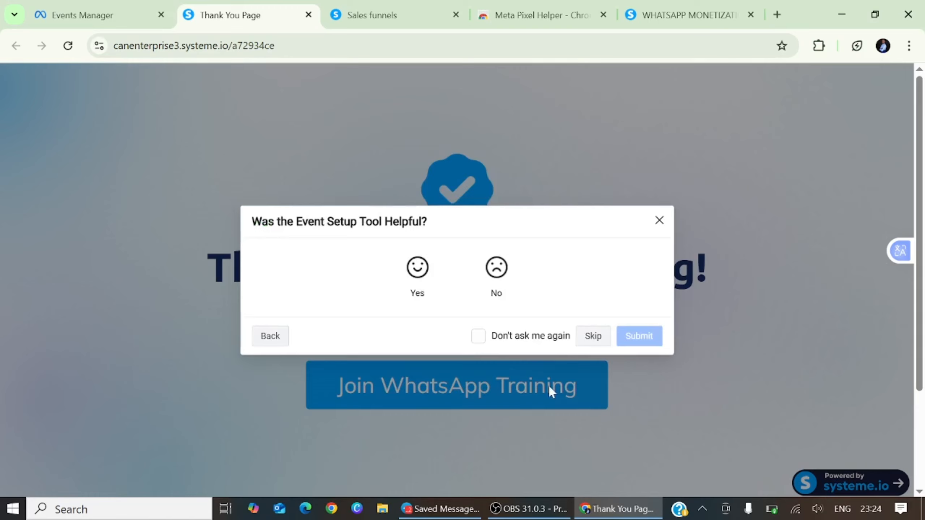